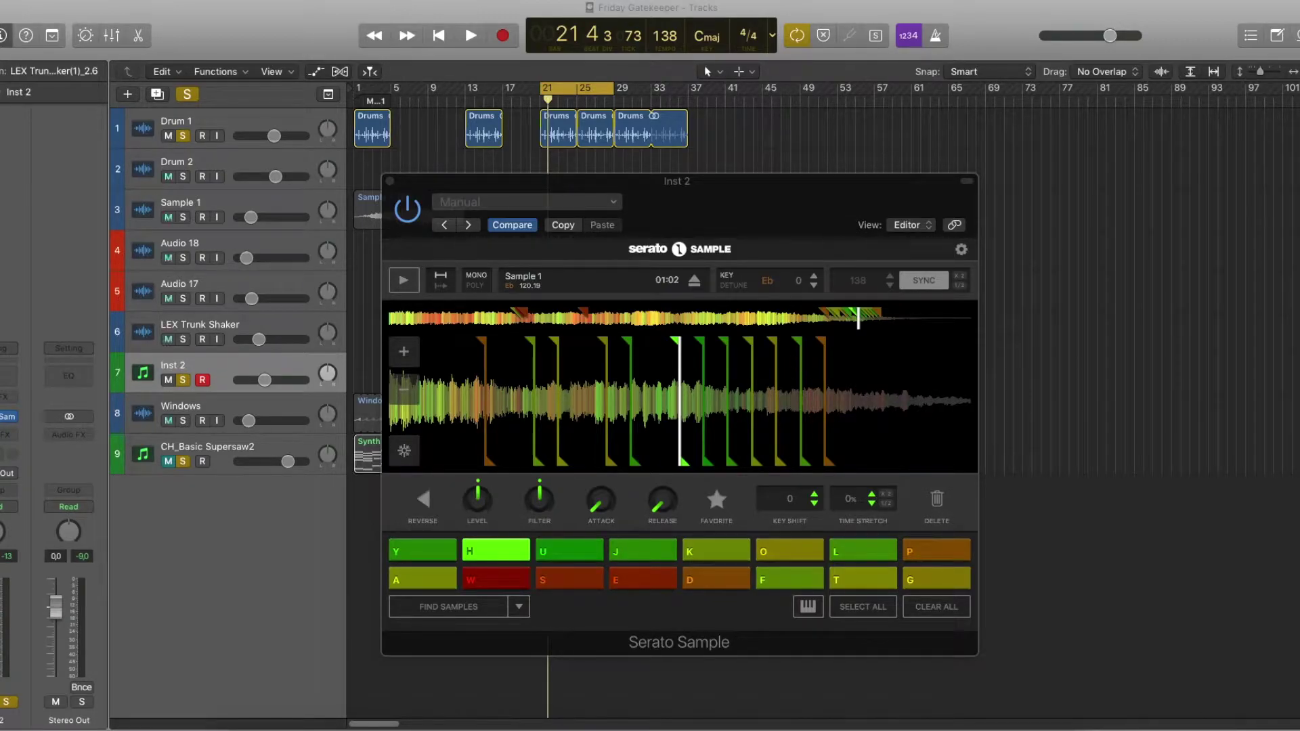
Audition the current sample's H, J, F and D slices
key(h)
key(j)
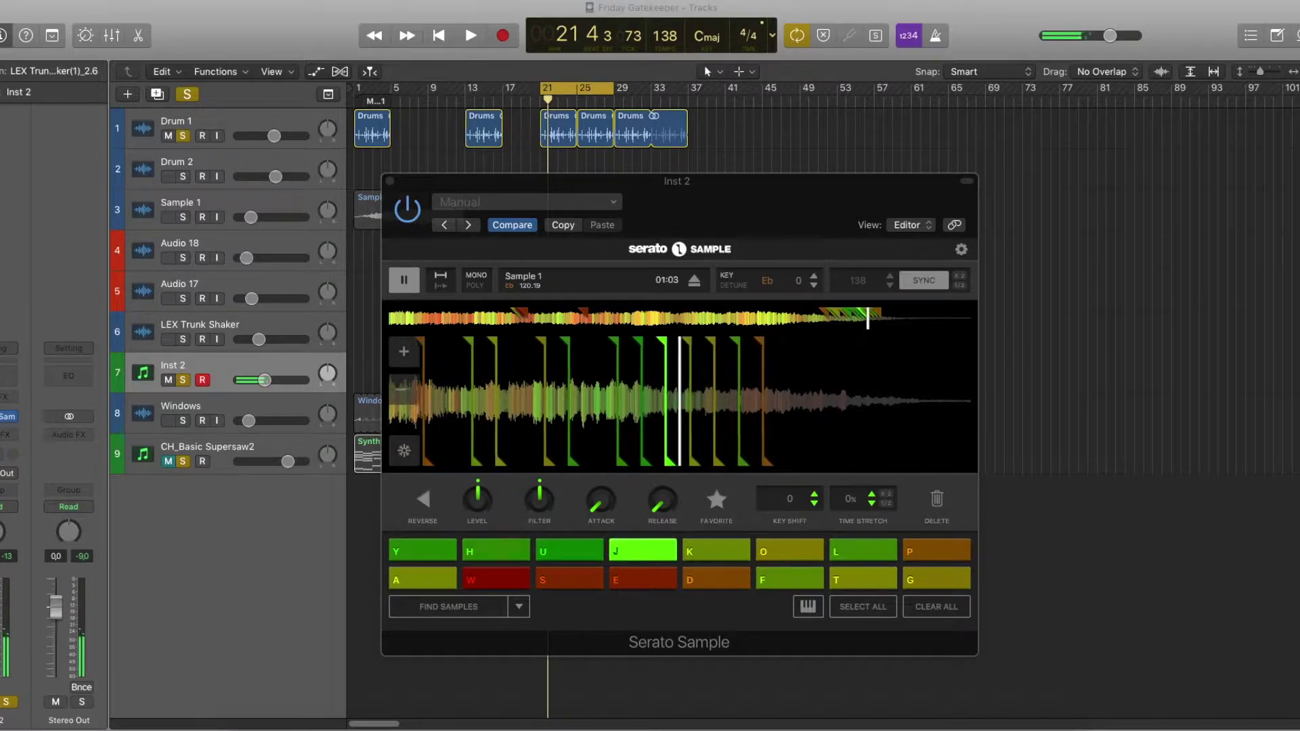
key(h)
key(f)
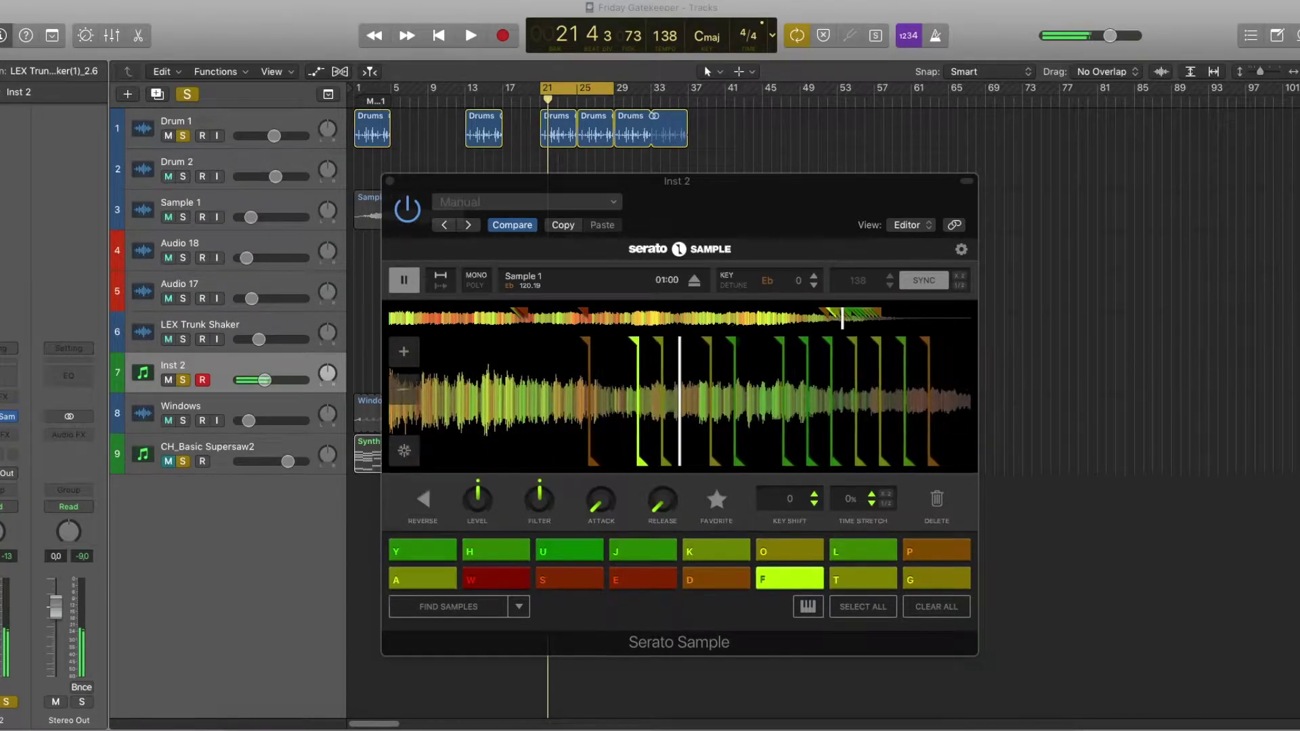
key(h)
key(f)
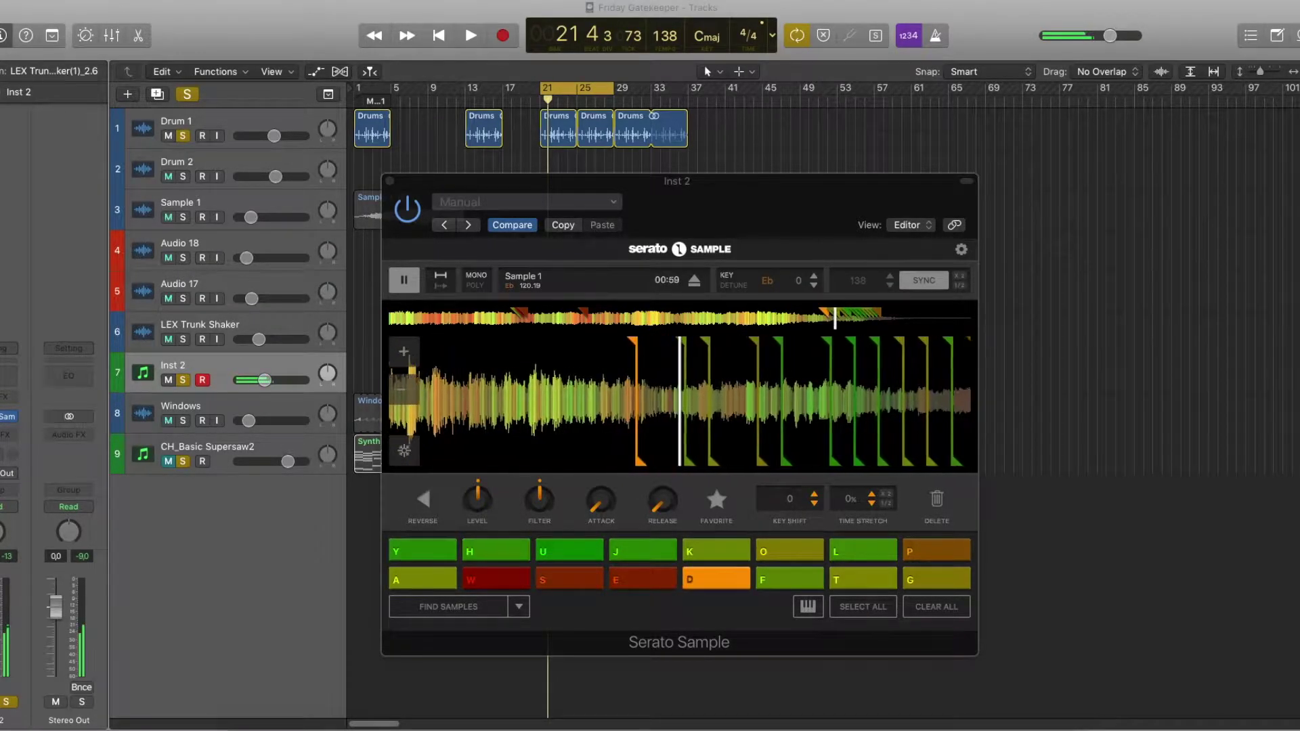
key(j)
key(d)
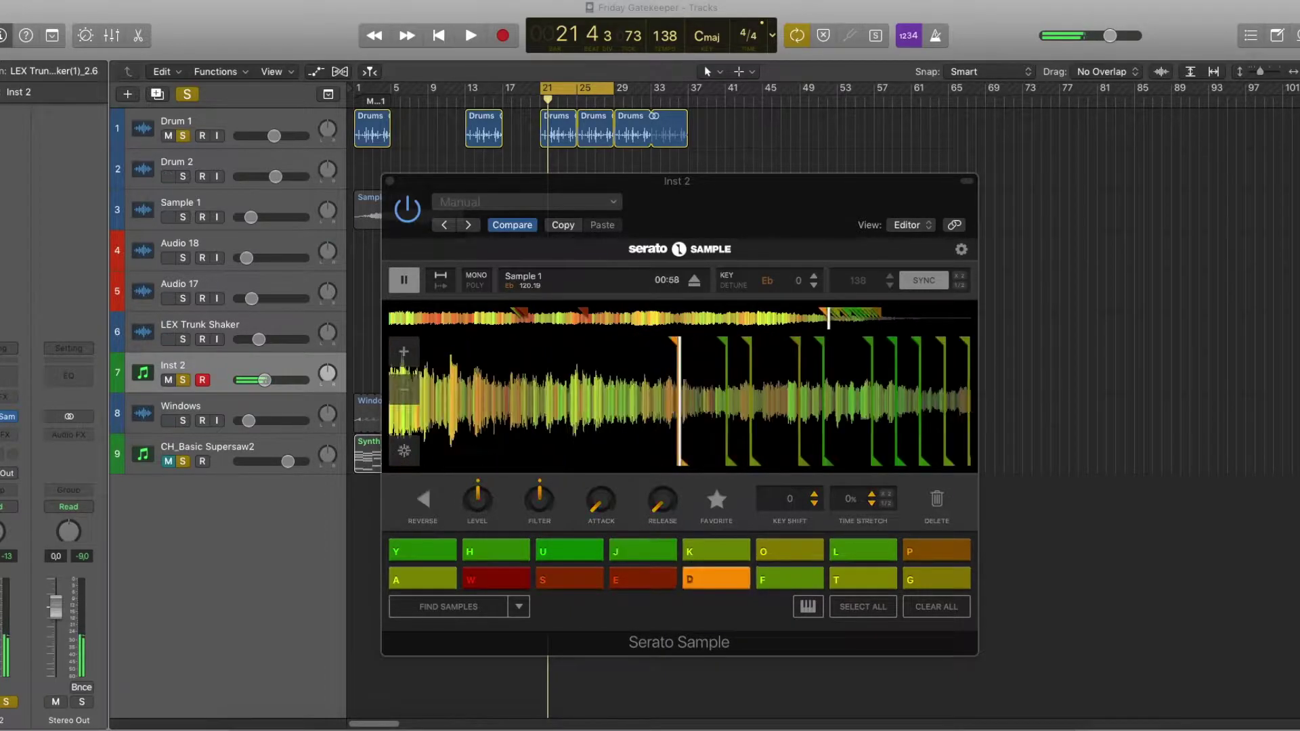
key(j)
key(d)
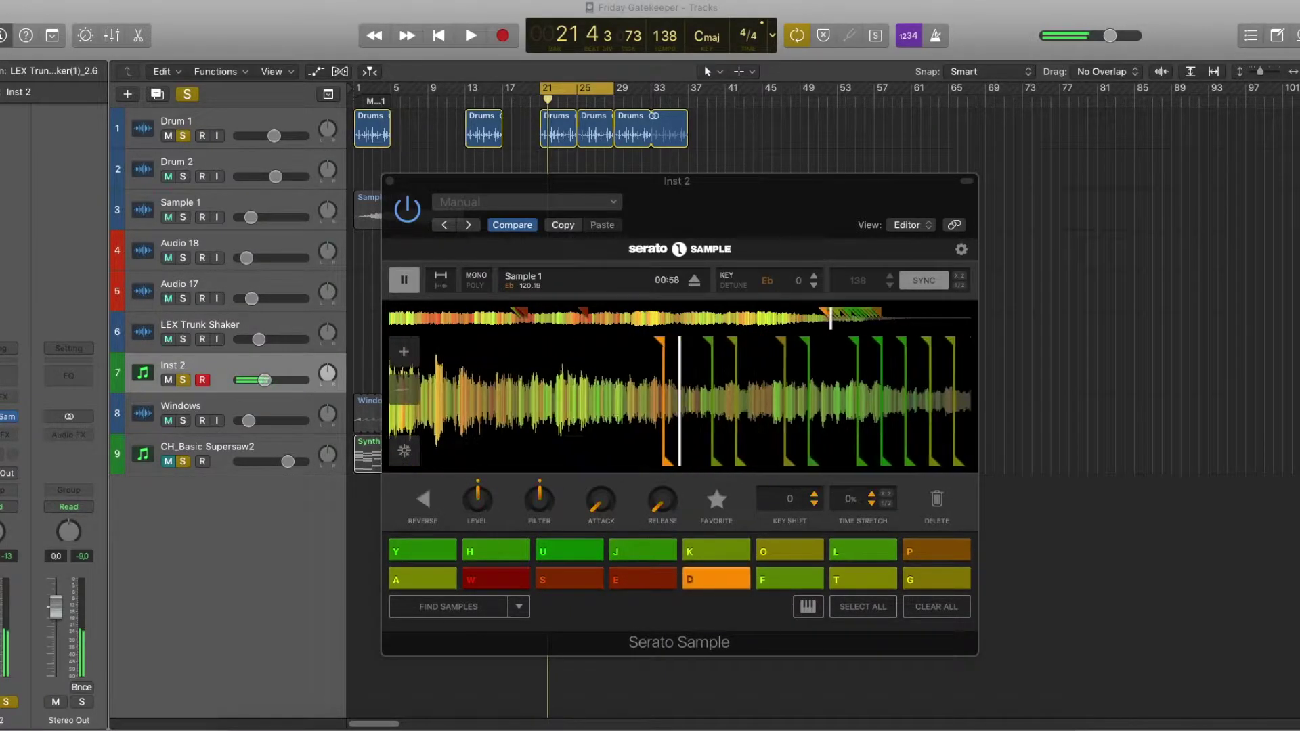
key(d)
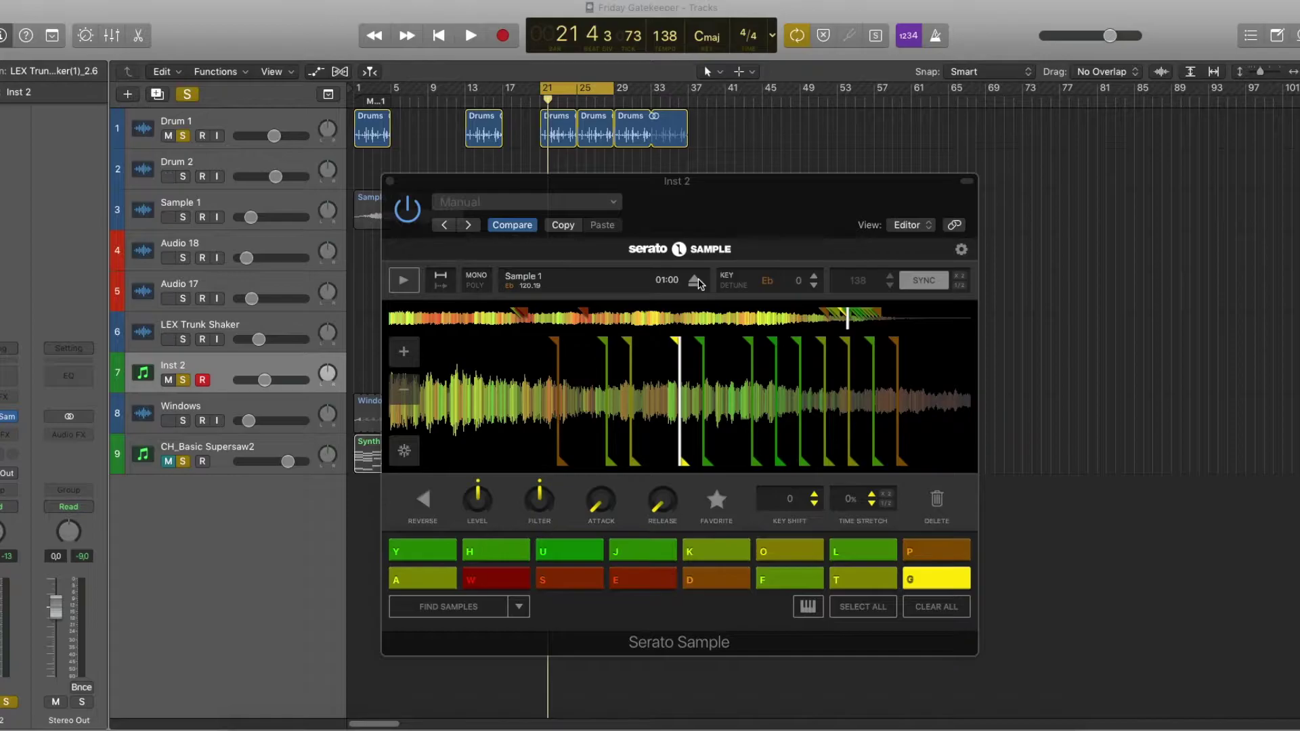
Eject the old sample, load Sample 1.wav into Serato Sample and play it
click(698, 282)
drag(701, 182, 646, 168)
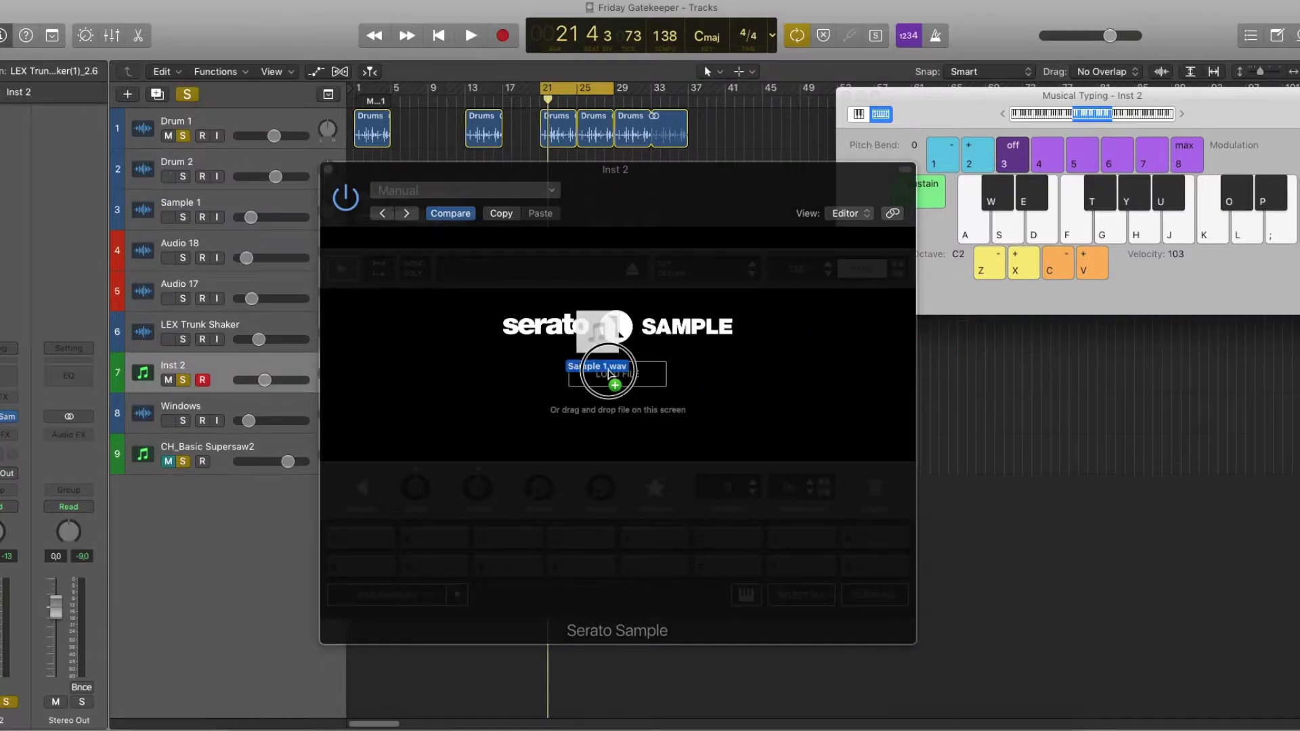
drag(1259, 345, 610, 366)
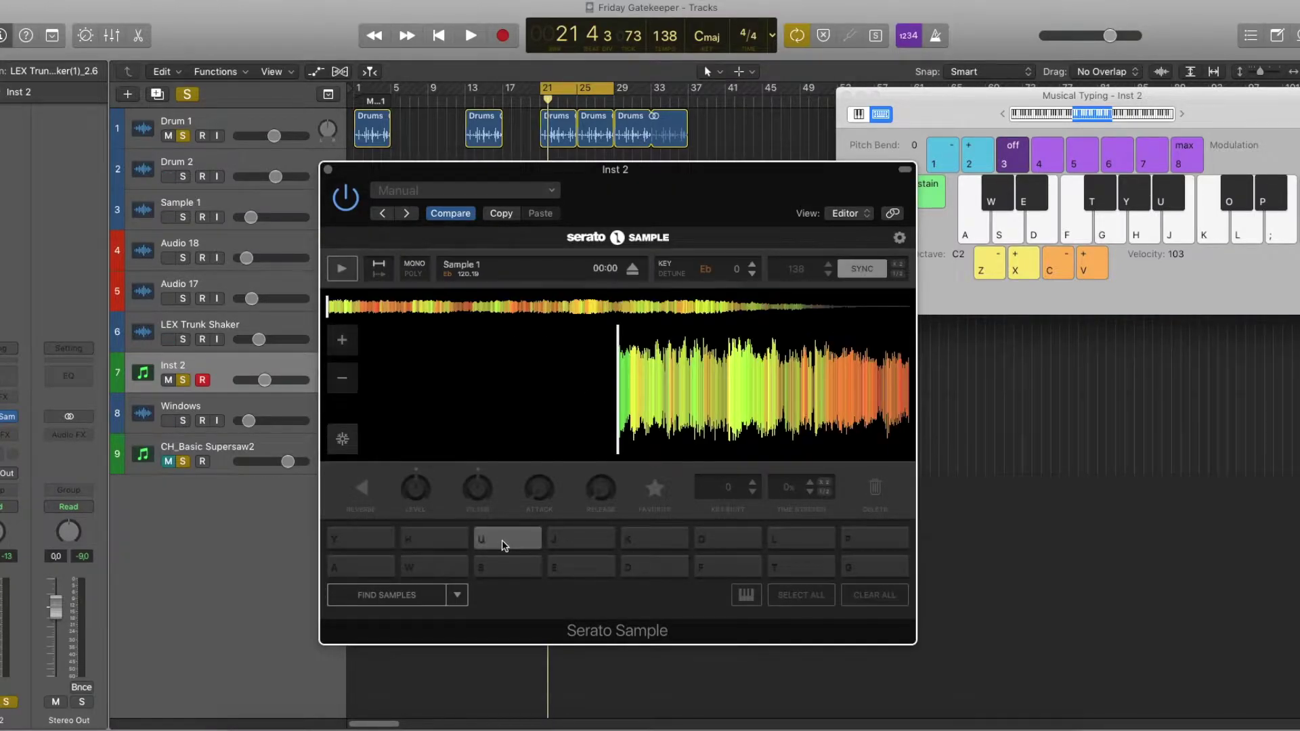
click(748, 399)
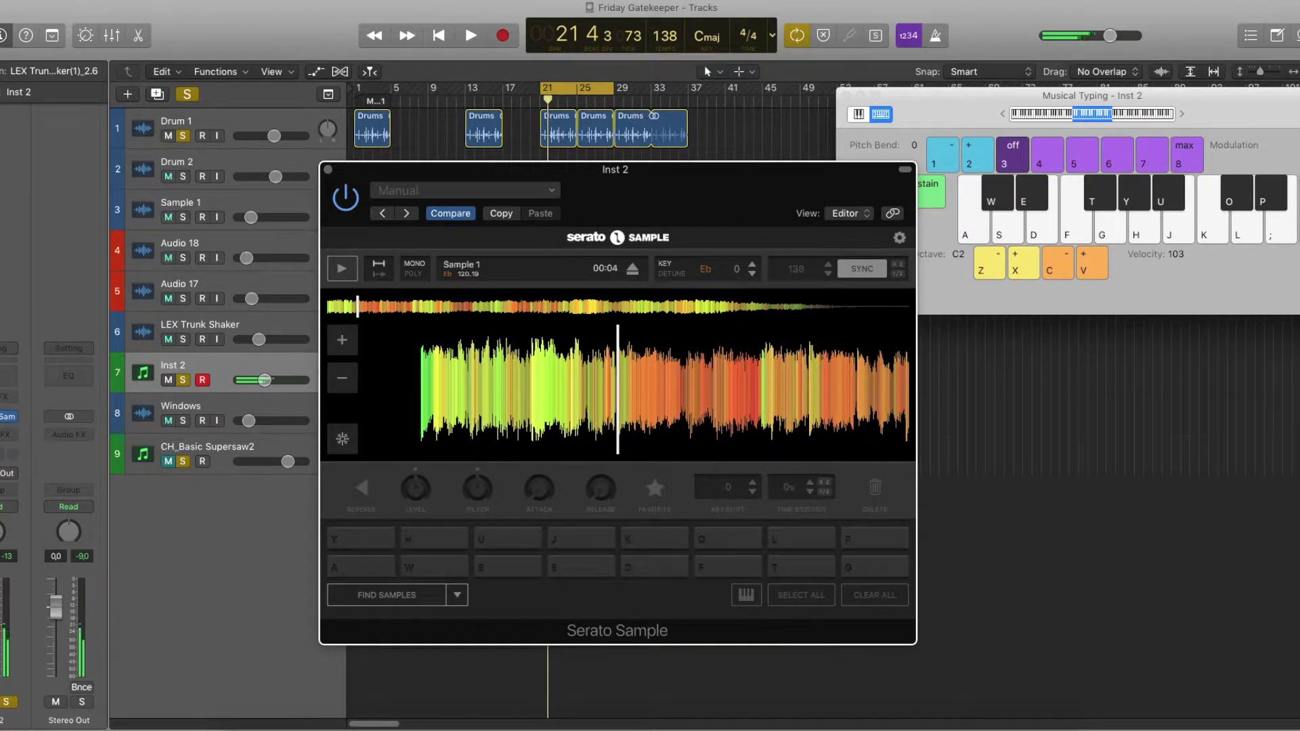
Place two cue slices at the playhead and trigger slices F and A
click(632, 387)
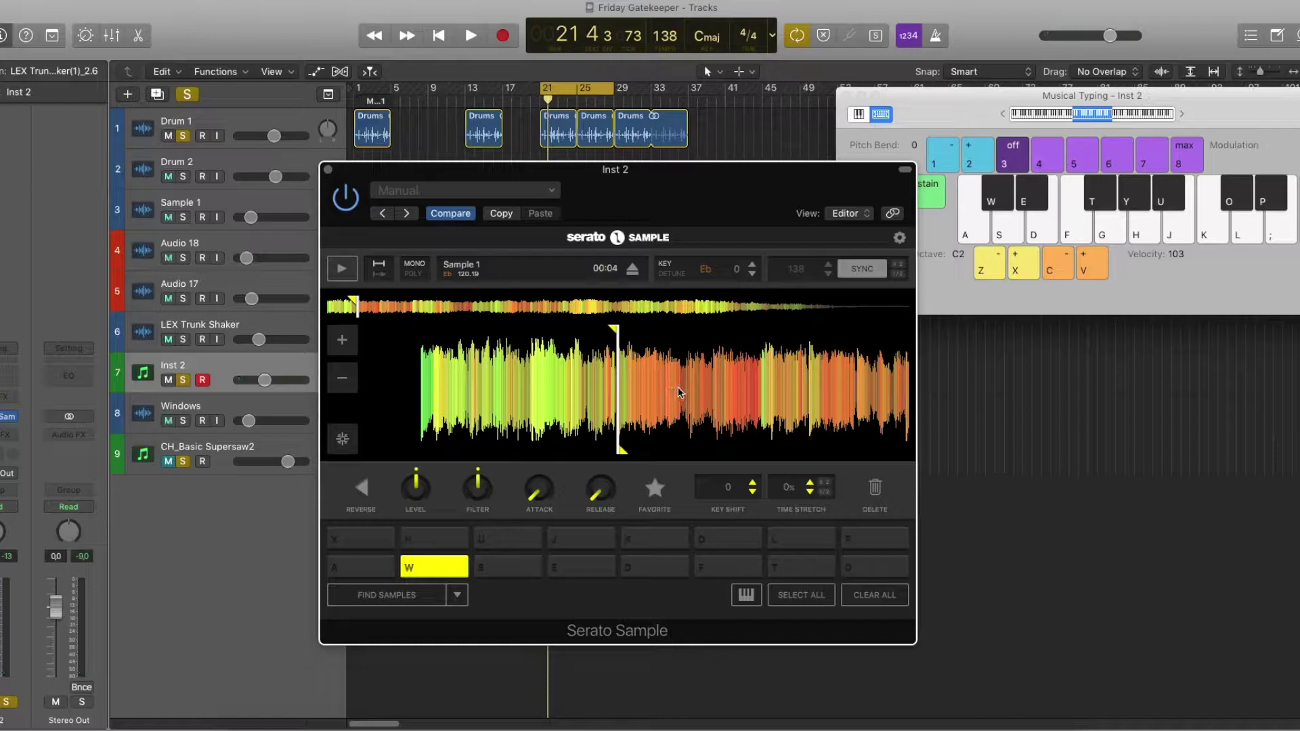
click(784, 394)
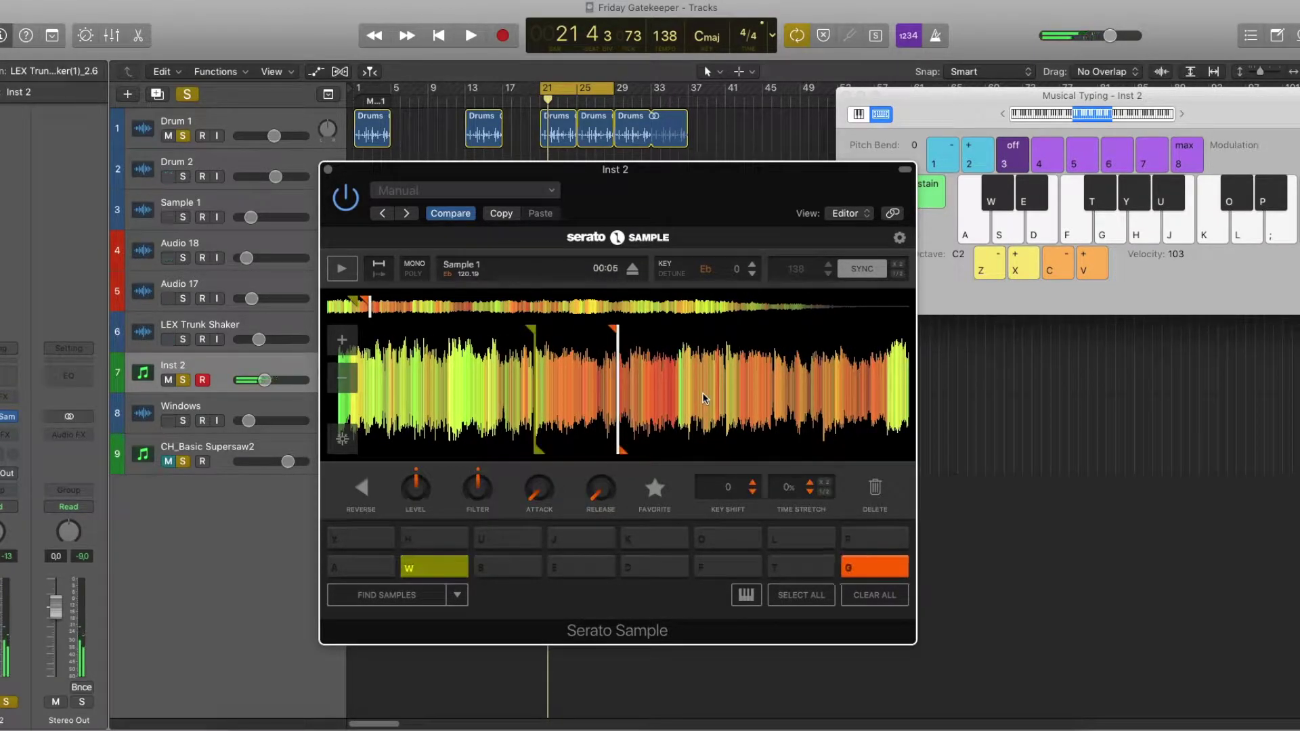
key(f)
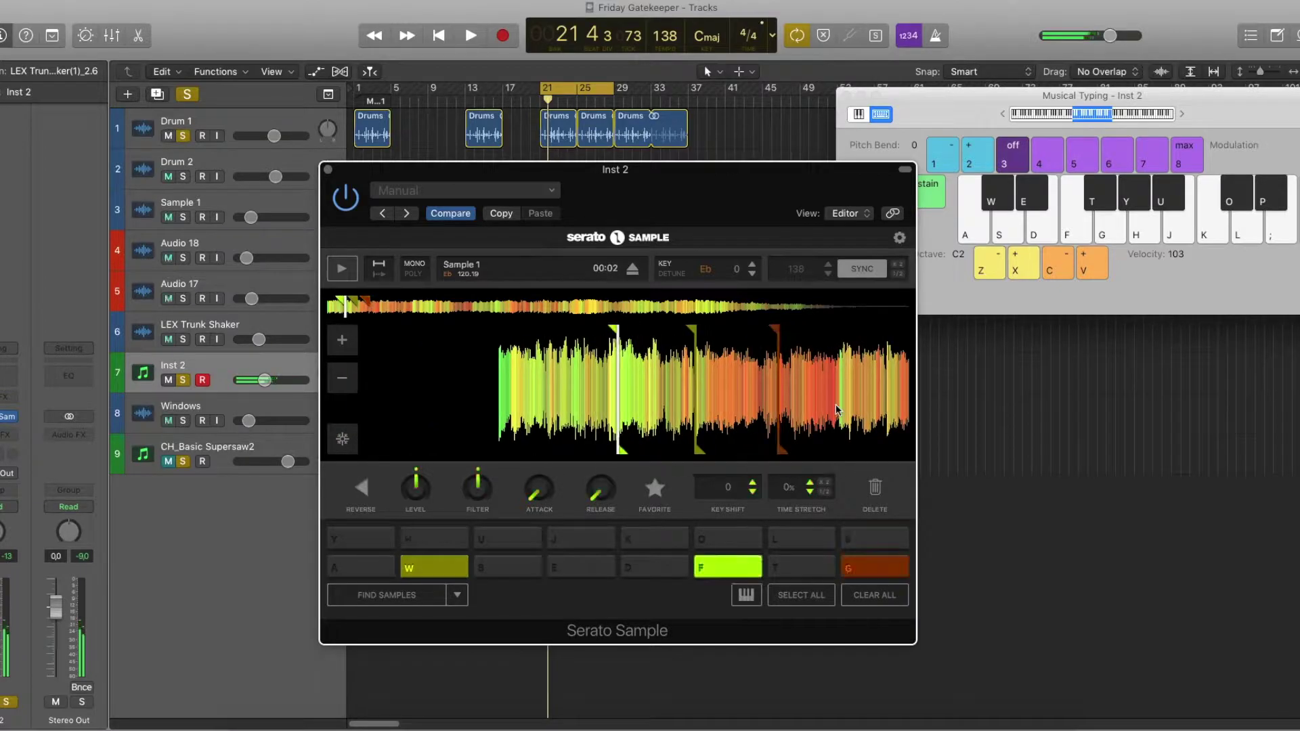
key(a)
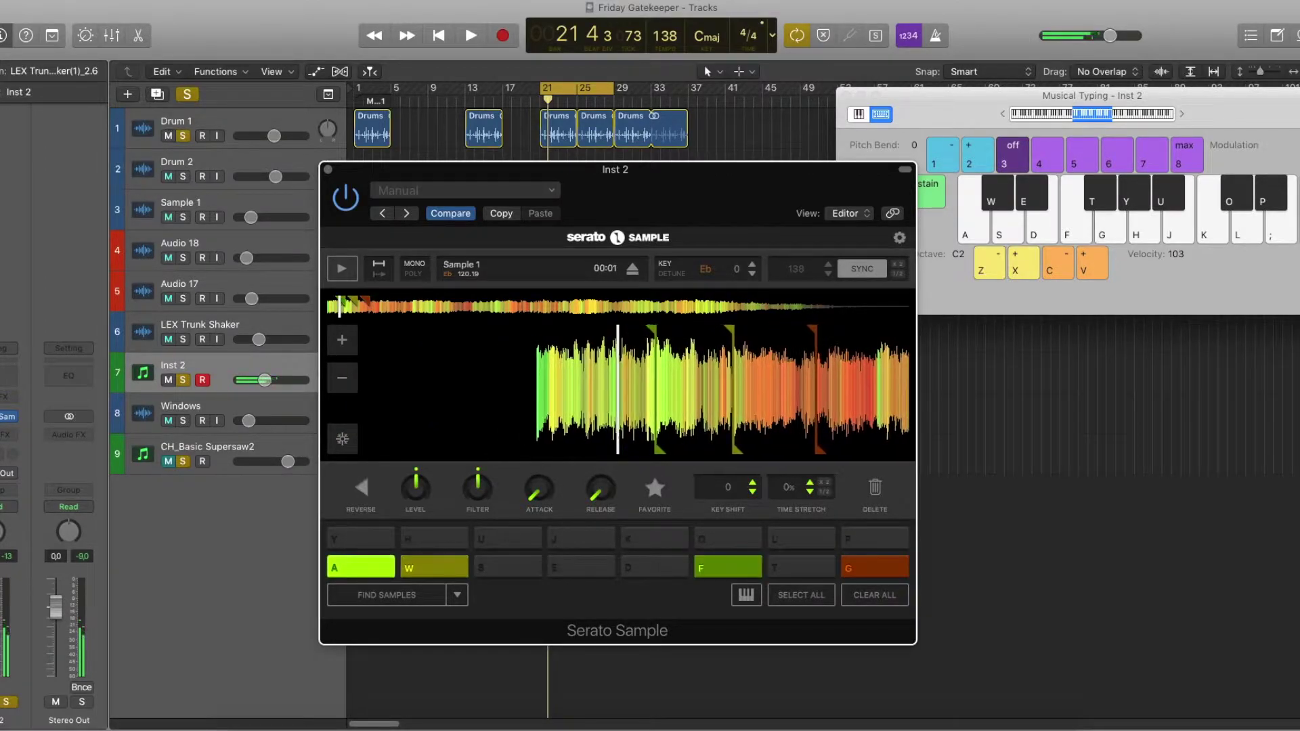
Set a cue slice on S and alternate the A, W and S slices
key(w)
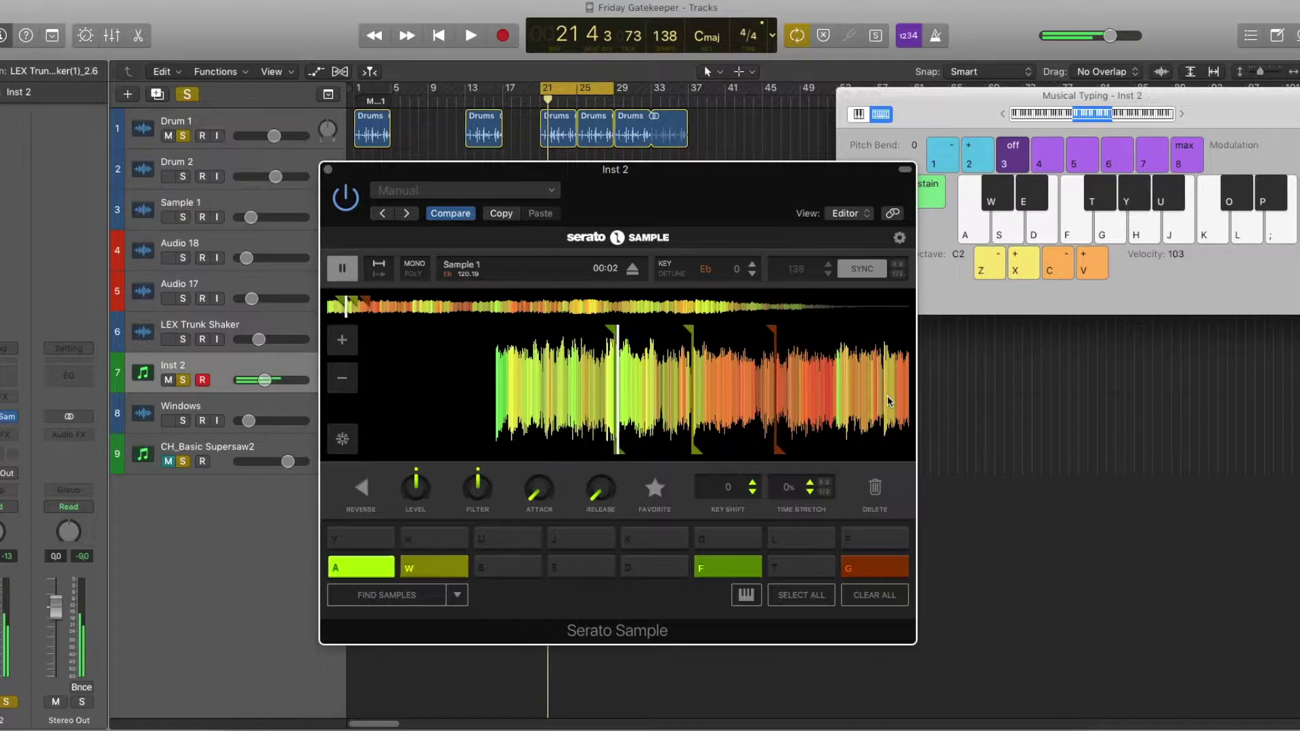
key(a)
key(s)
key(a)
key(w)
key(a)
key(w)
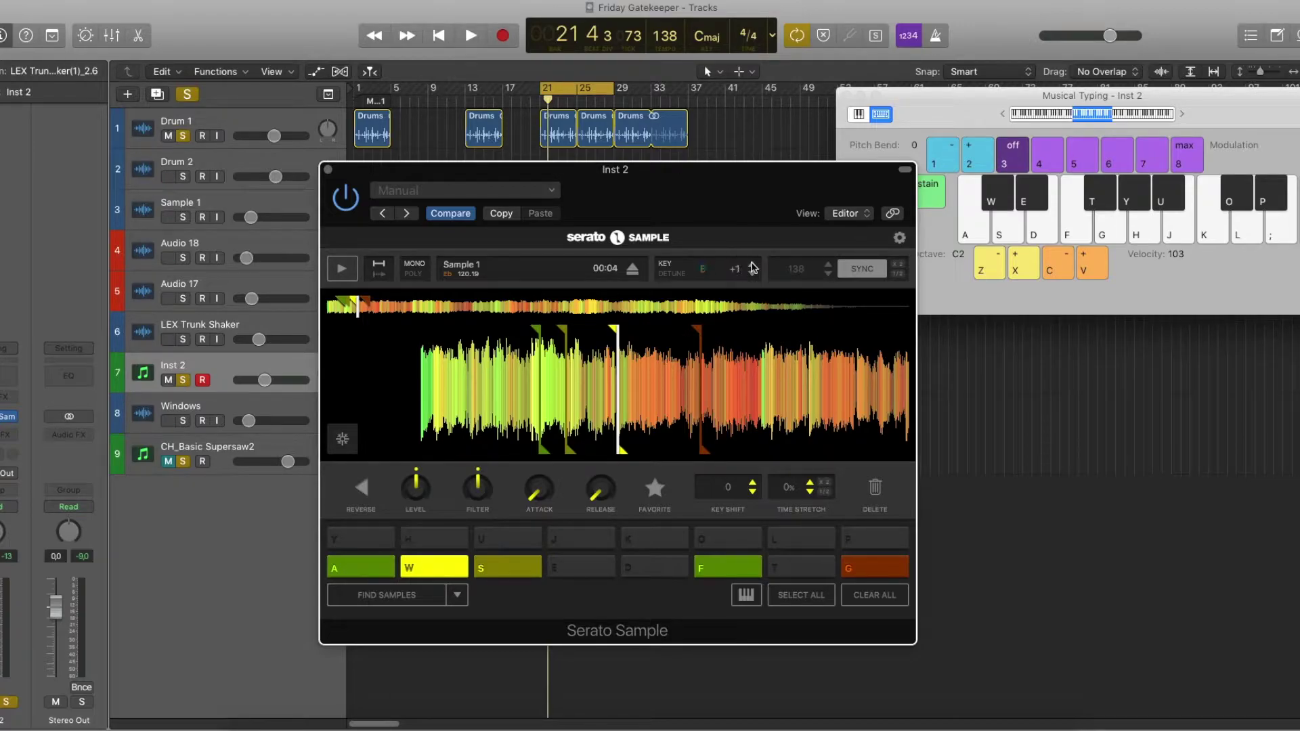
Transpose the sample's key down semitone by semitone to Bb
click(752, 267)
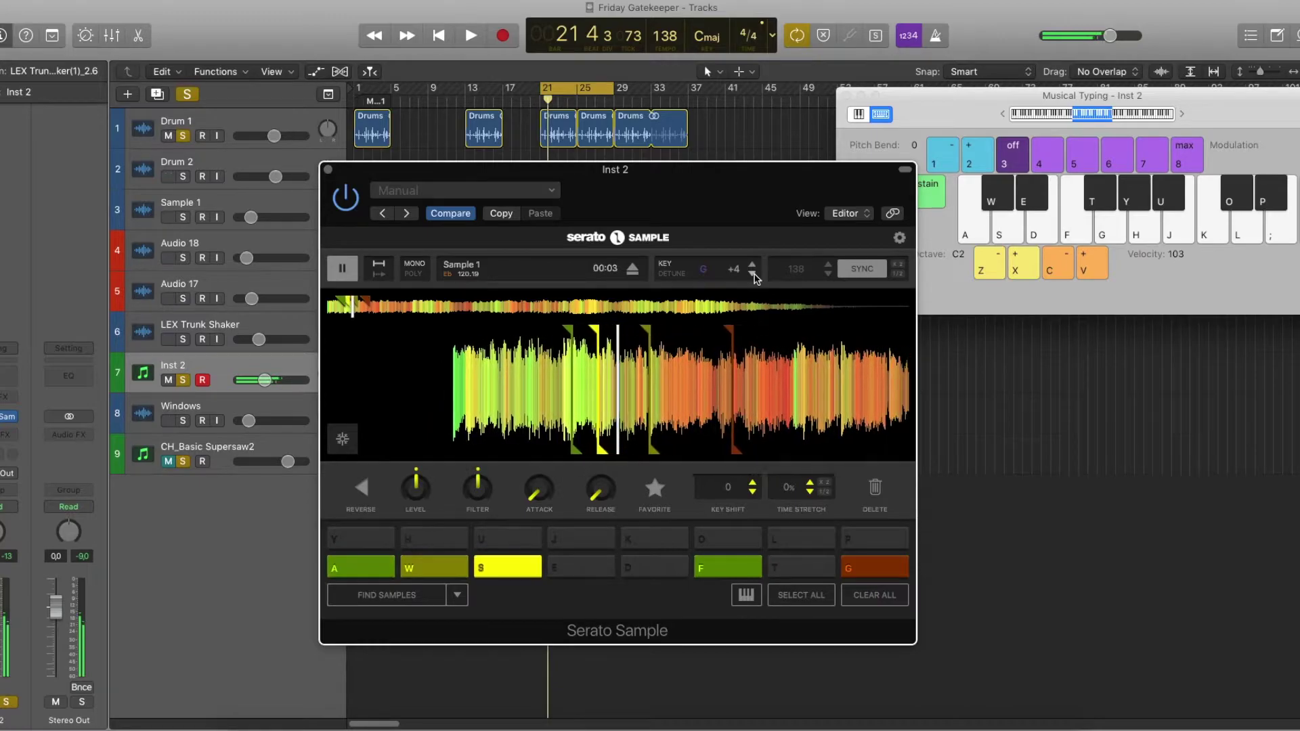
click(752, 275)
click(753, 276)
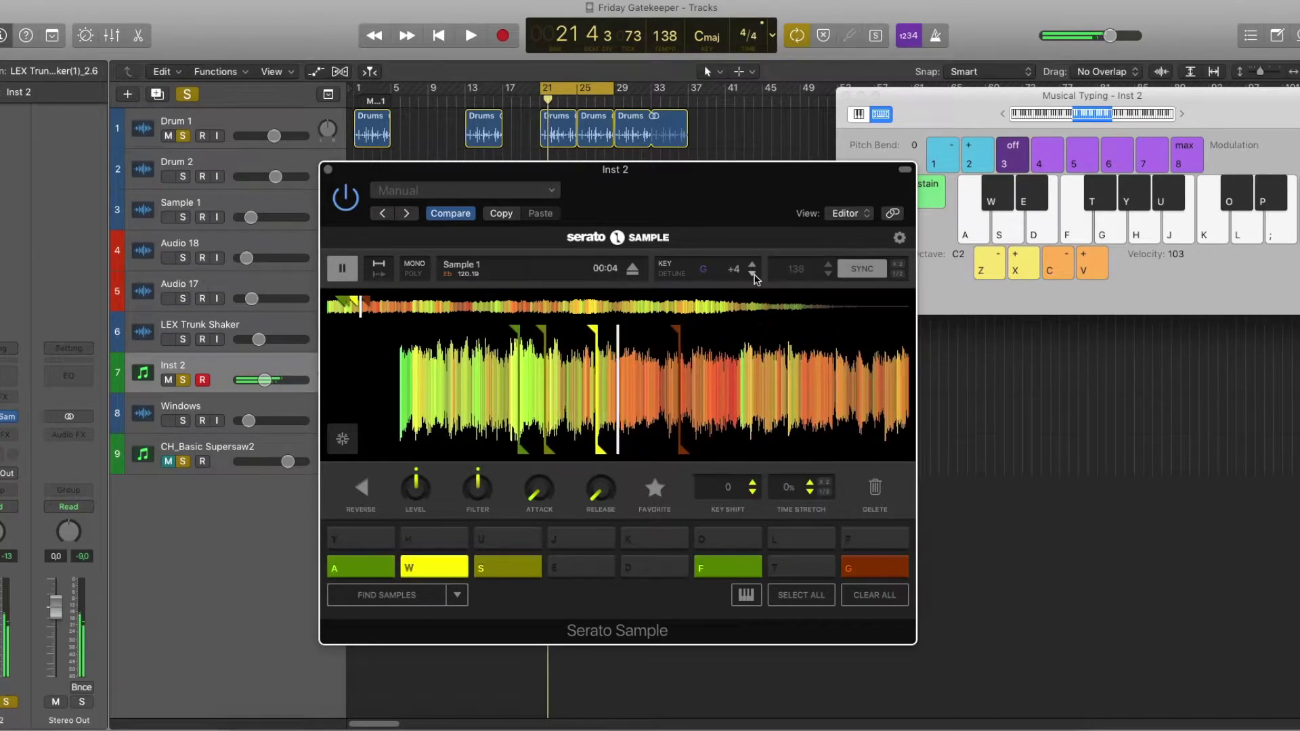
click(752, 275)
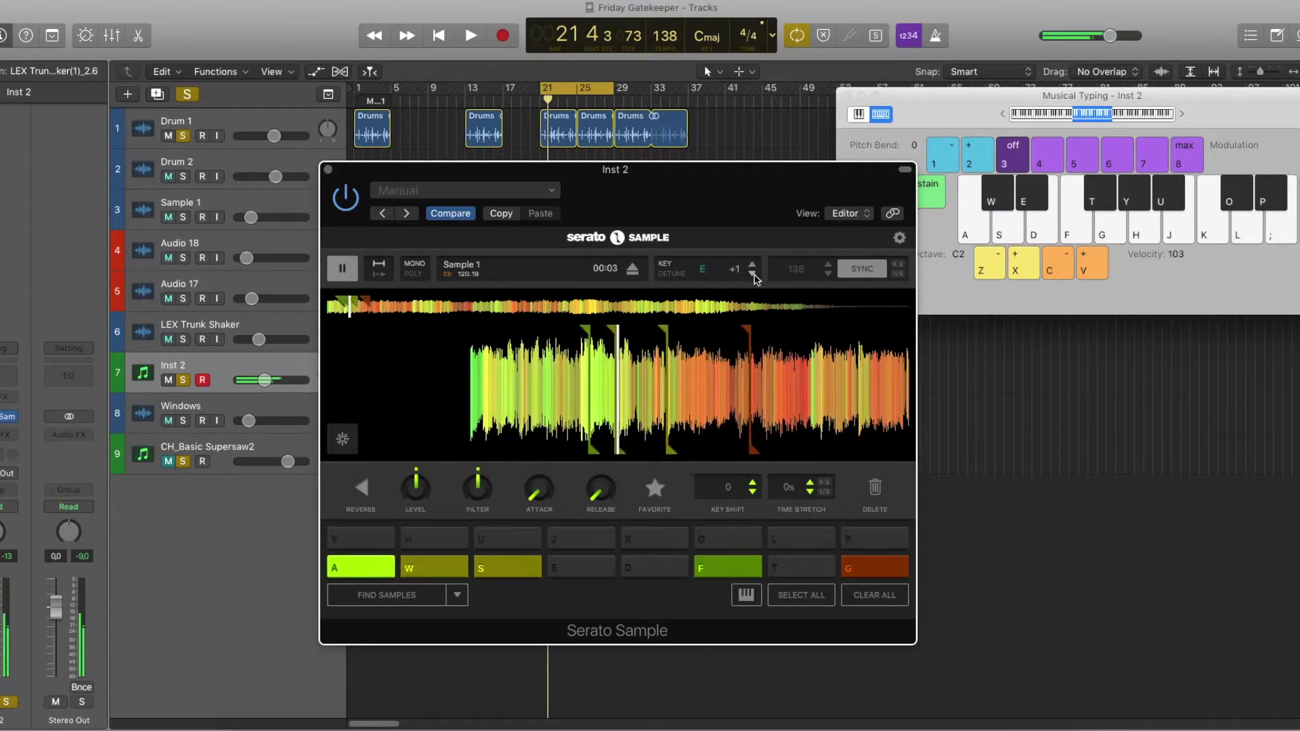
click(753, 276)
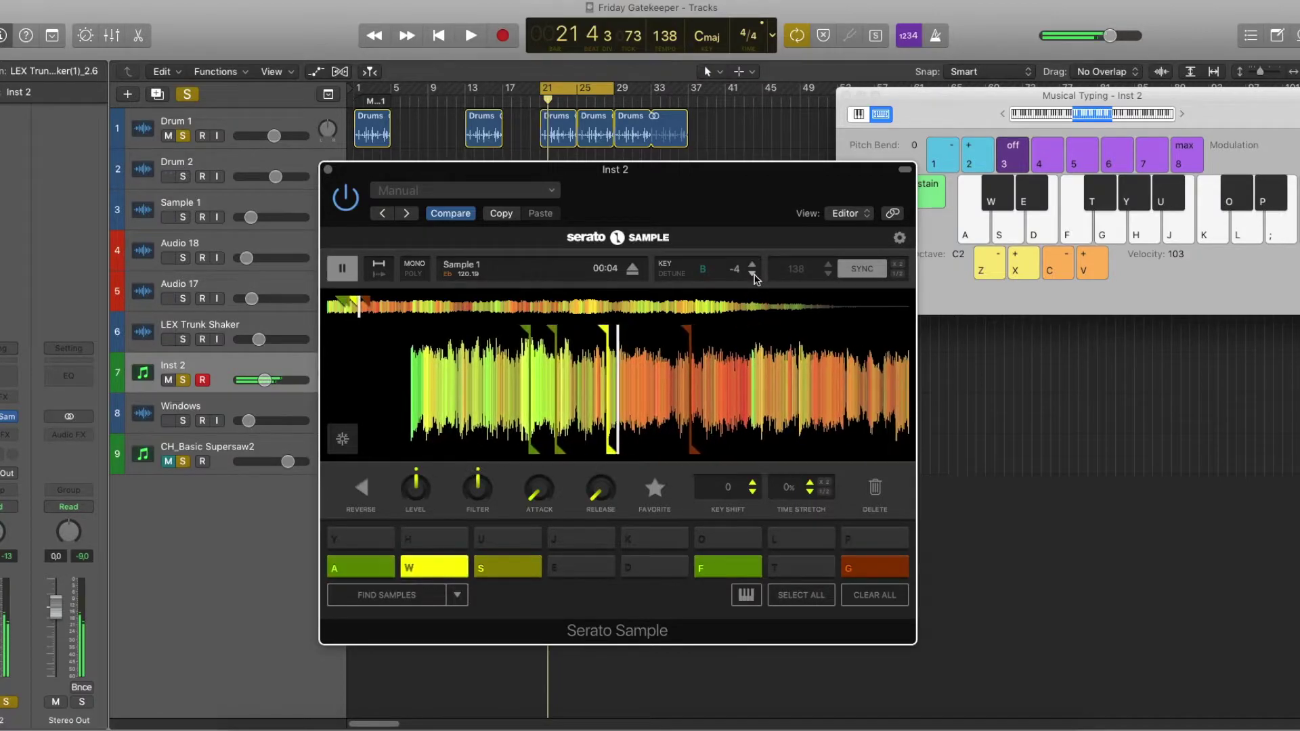
click(752, 275)
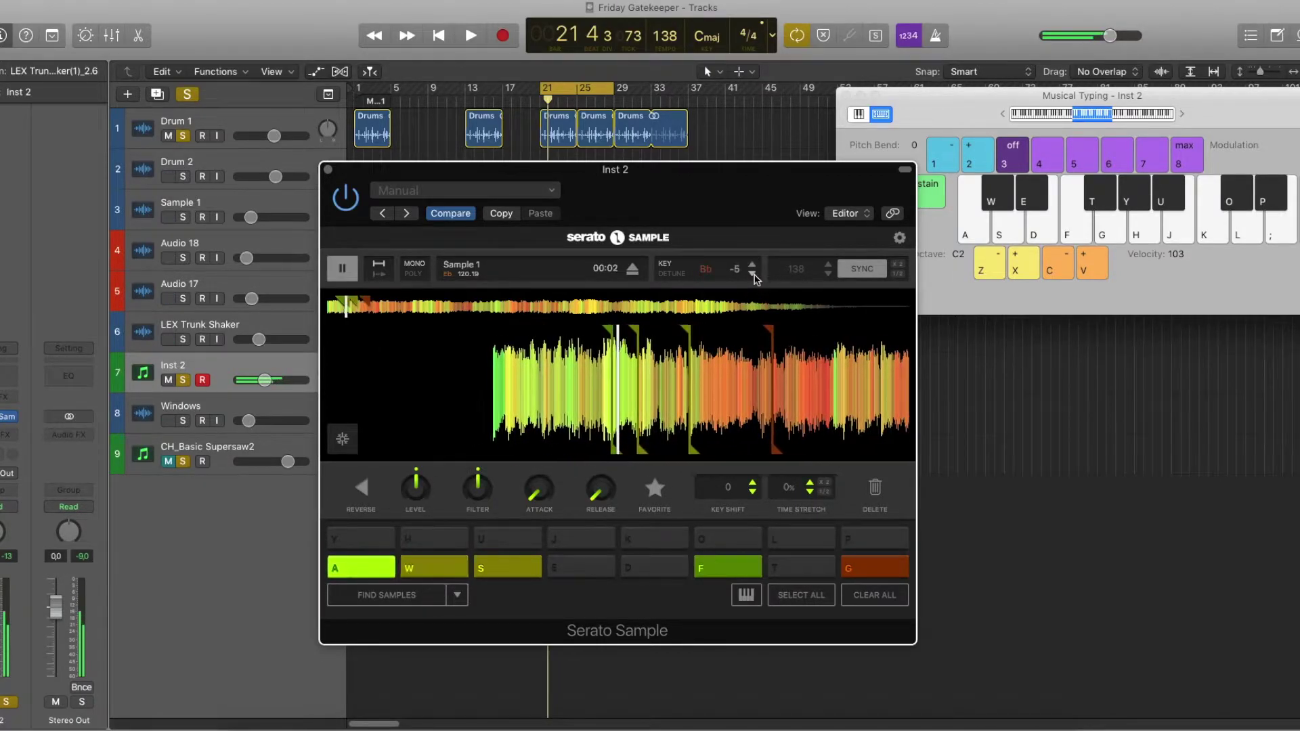
Audition slices W and A, briefly trying key A before returning to Bb
key(w)
key(a)
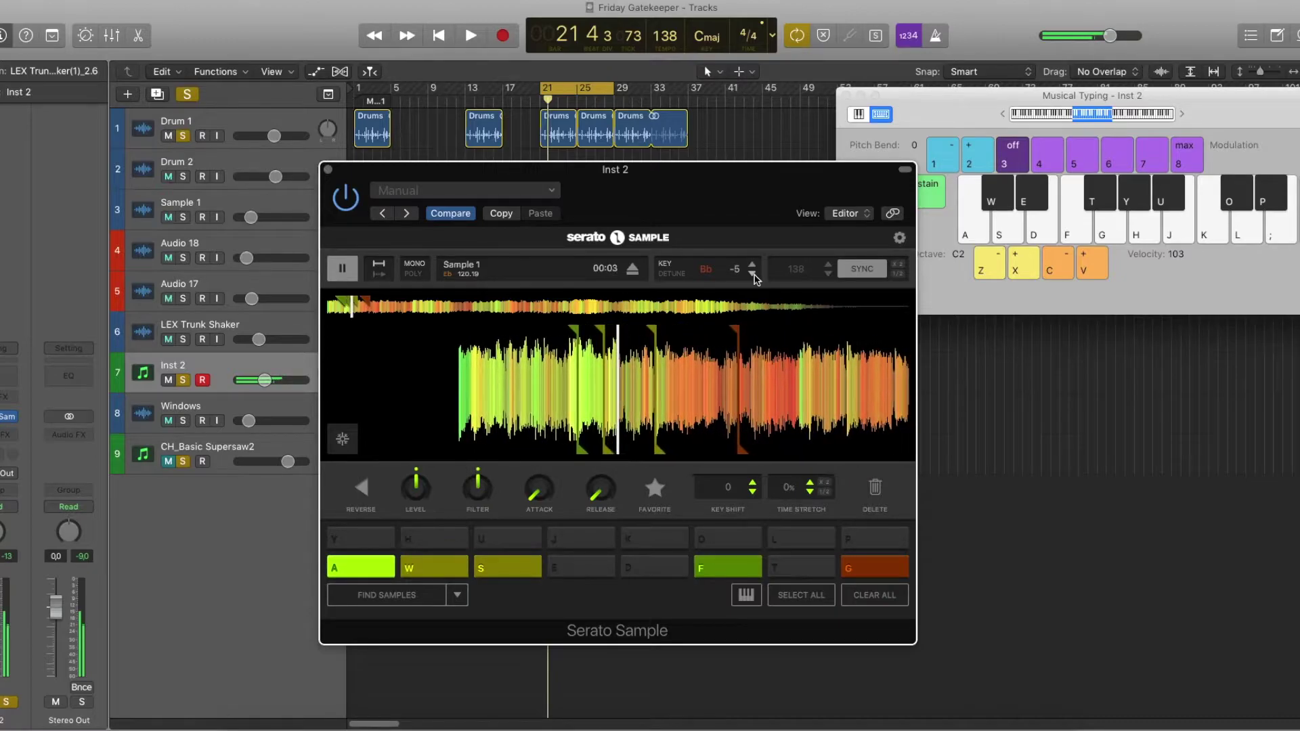
key(w)
click(753, 275)
key(a)
key(w)
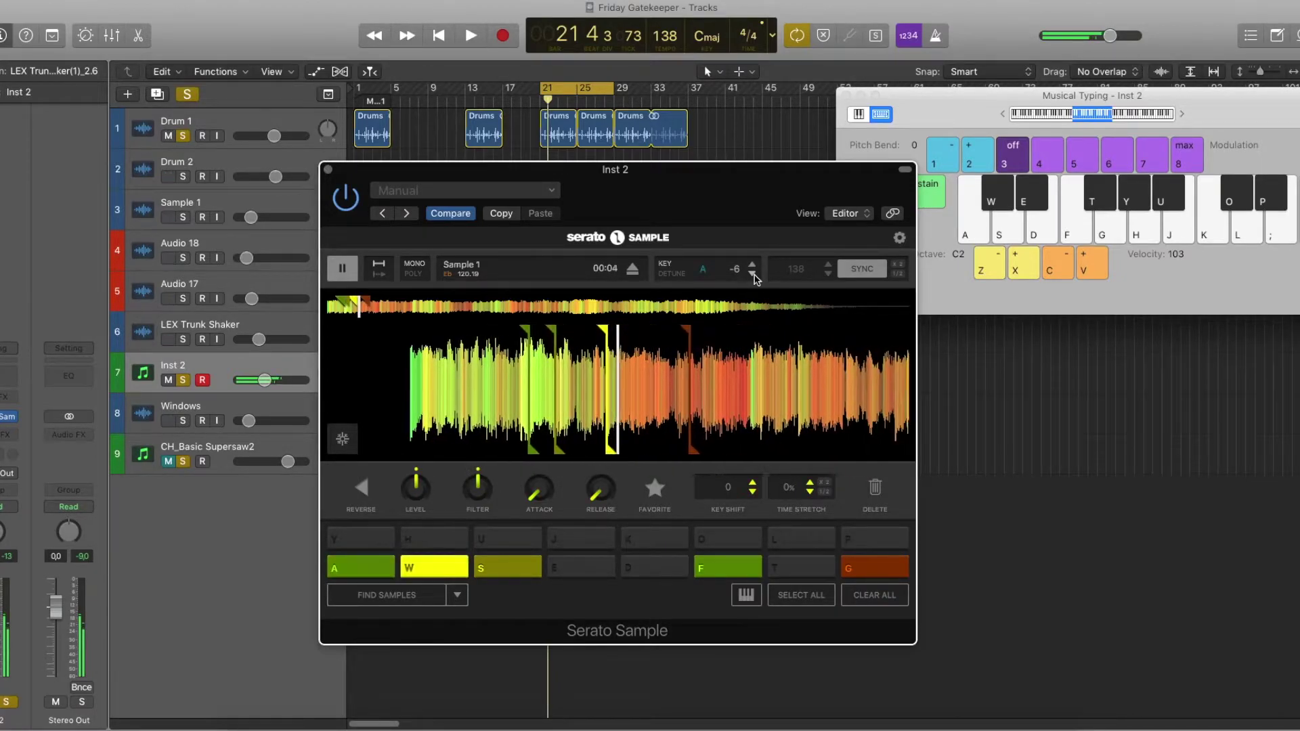
click(751, 264)
key(a)
key(w)
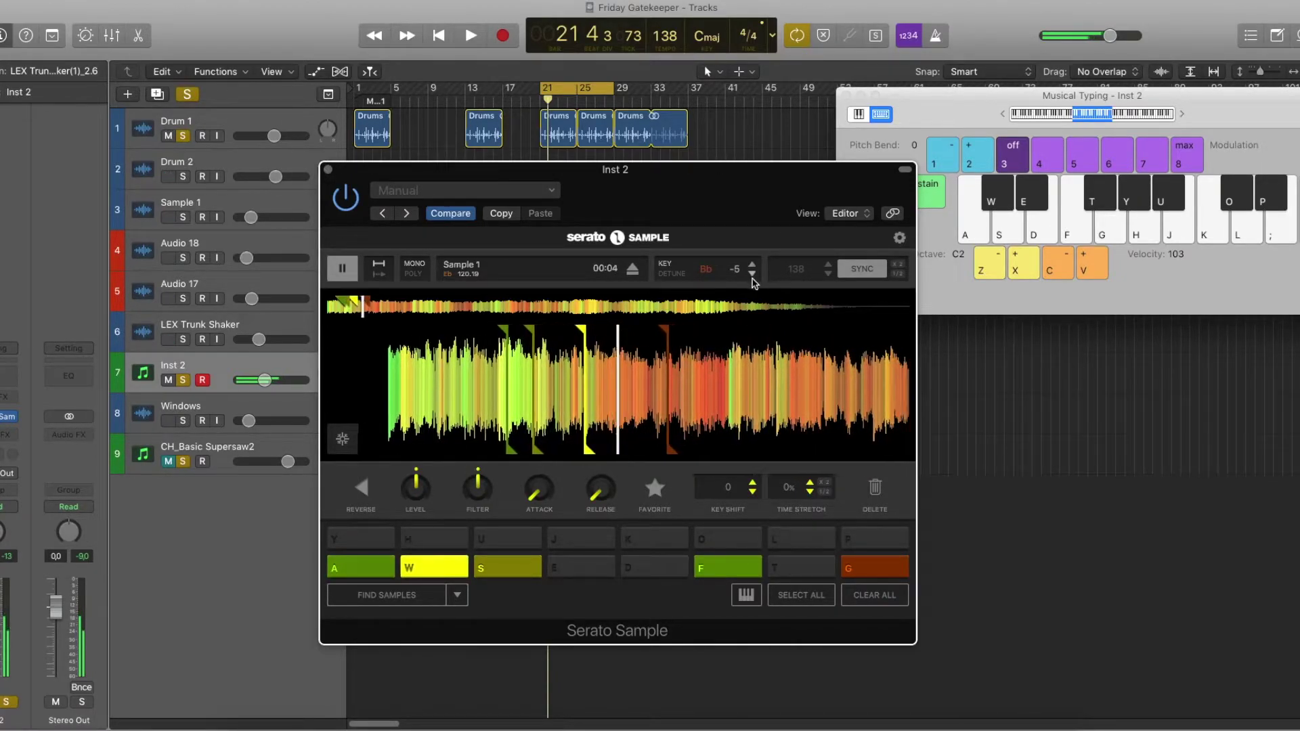
Play through slices S, A, F, W and the new D cue at Bb
key(s)
key(a)
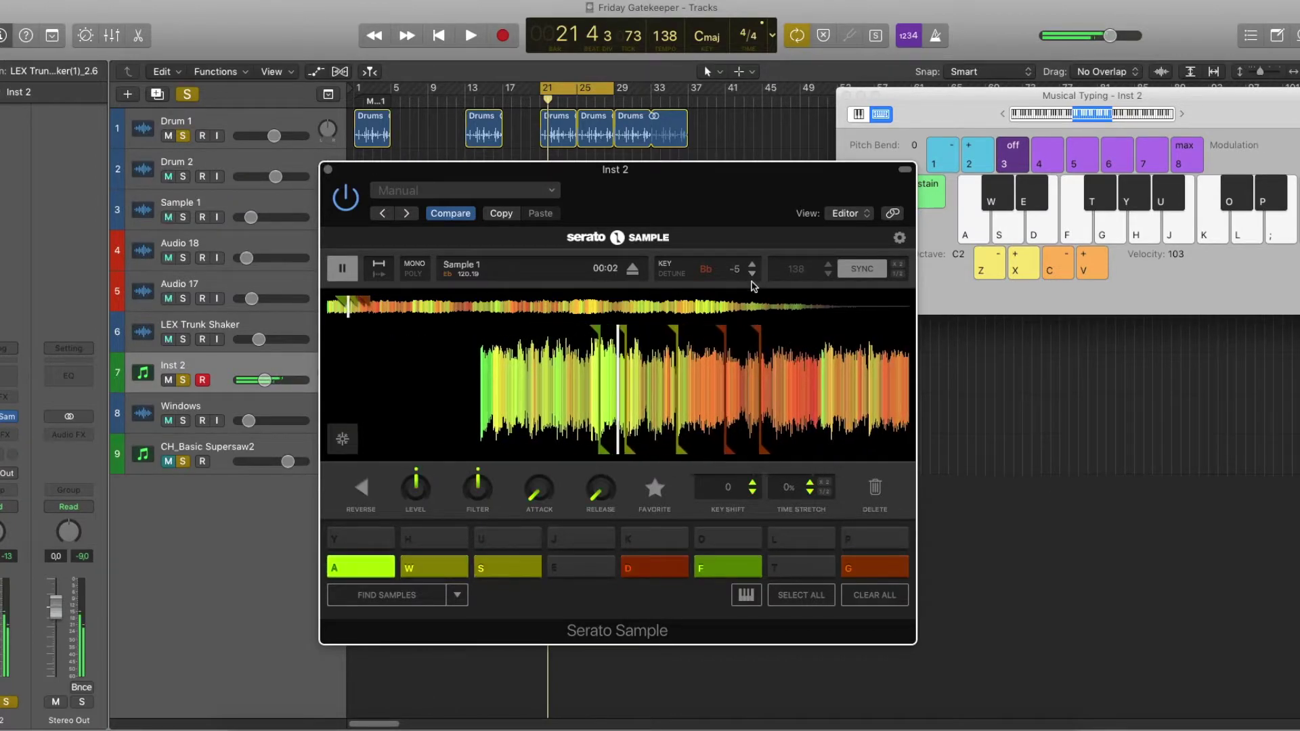
key(f)
key(d)
key(a)
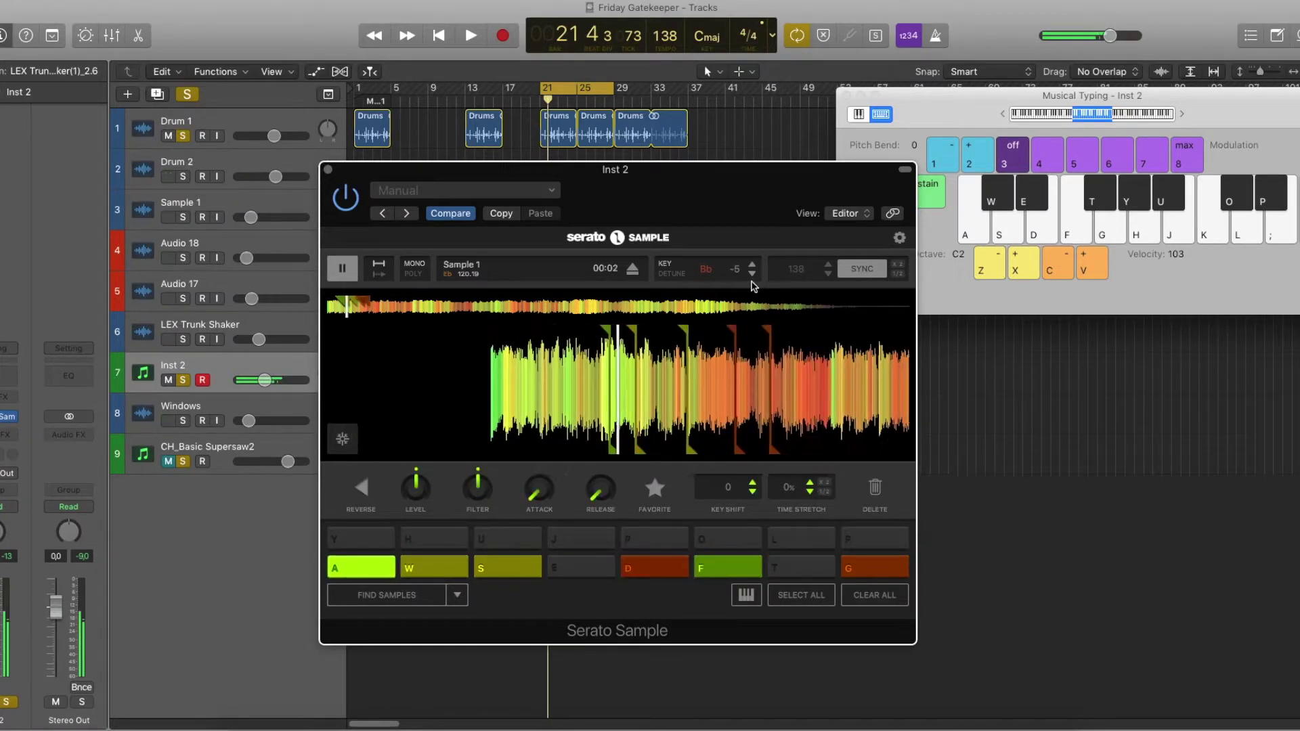
key(w)
key(f)
key(a)
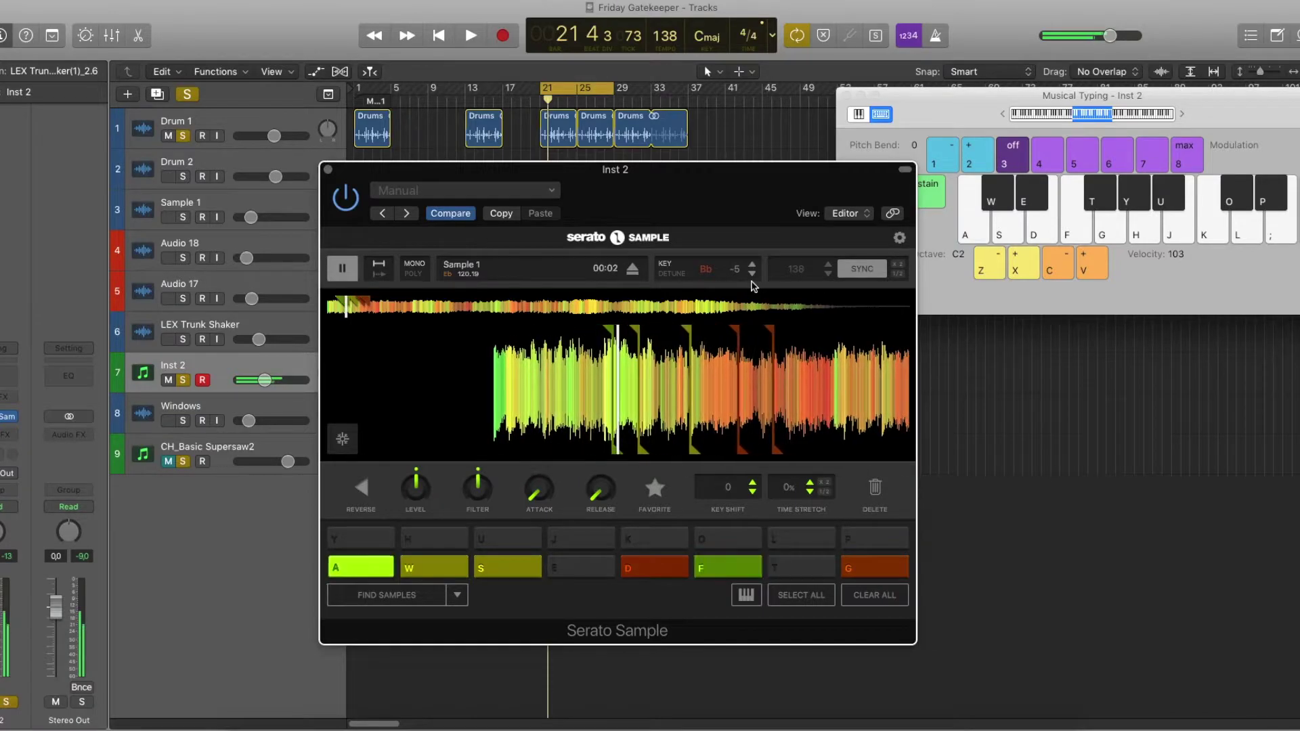
key(w)
Trigger slices A, W and G, then set a new cue slice on H
key(a)
key(w)
key(g)
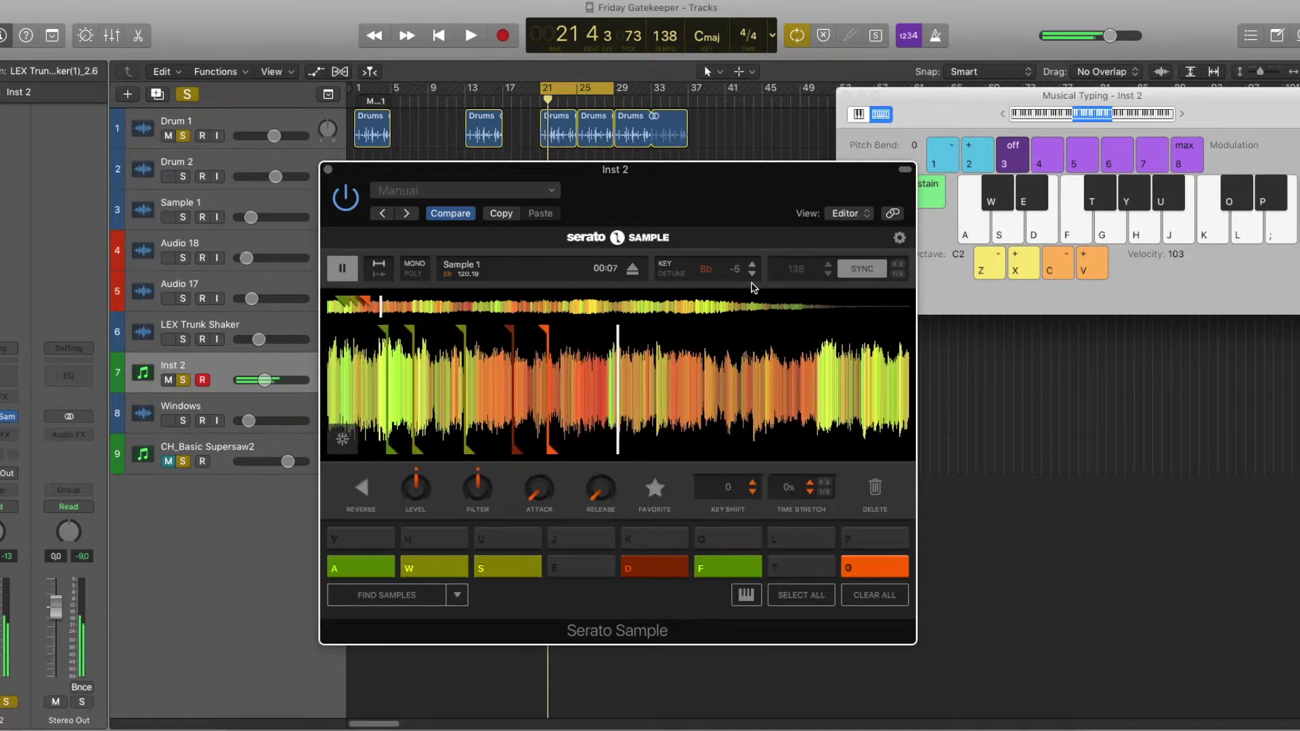
key(a)
key(w)
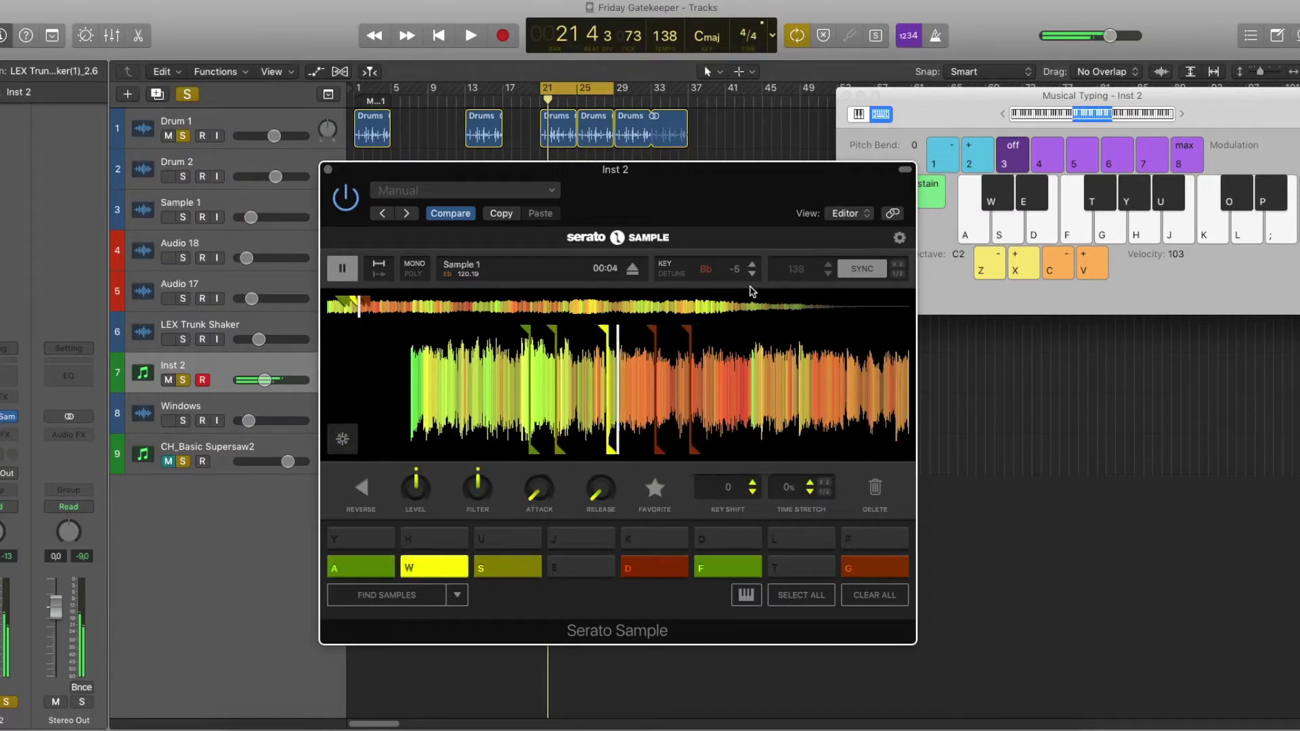
key(h)
key(s)
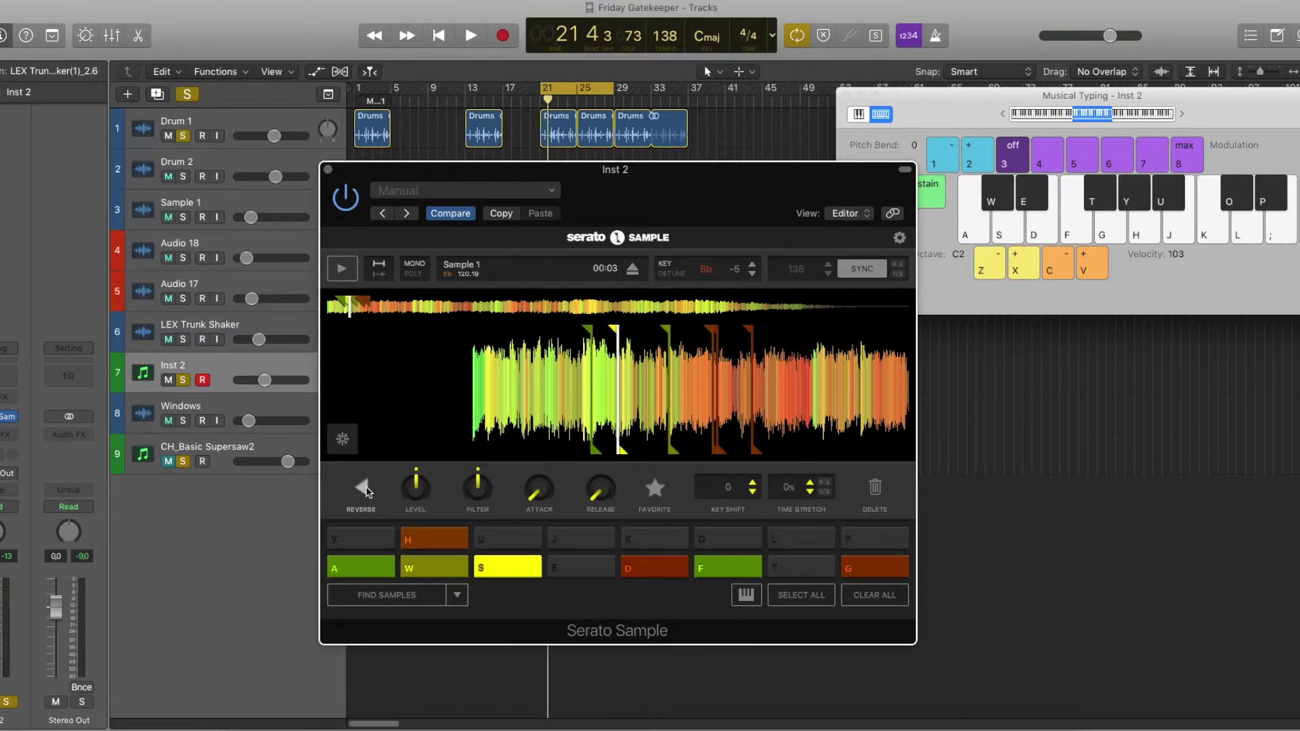
Alternate the A and S slices, then set the S slice to play reversed
key(a)
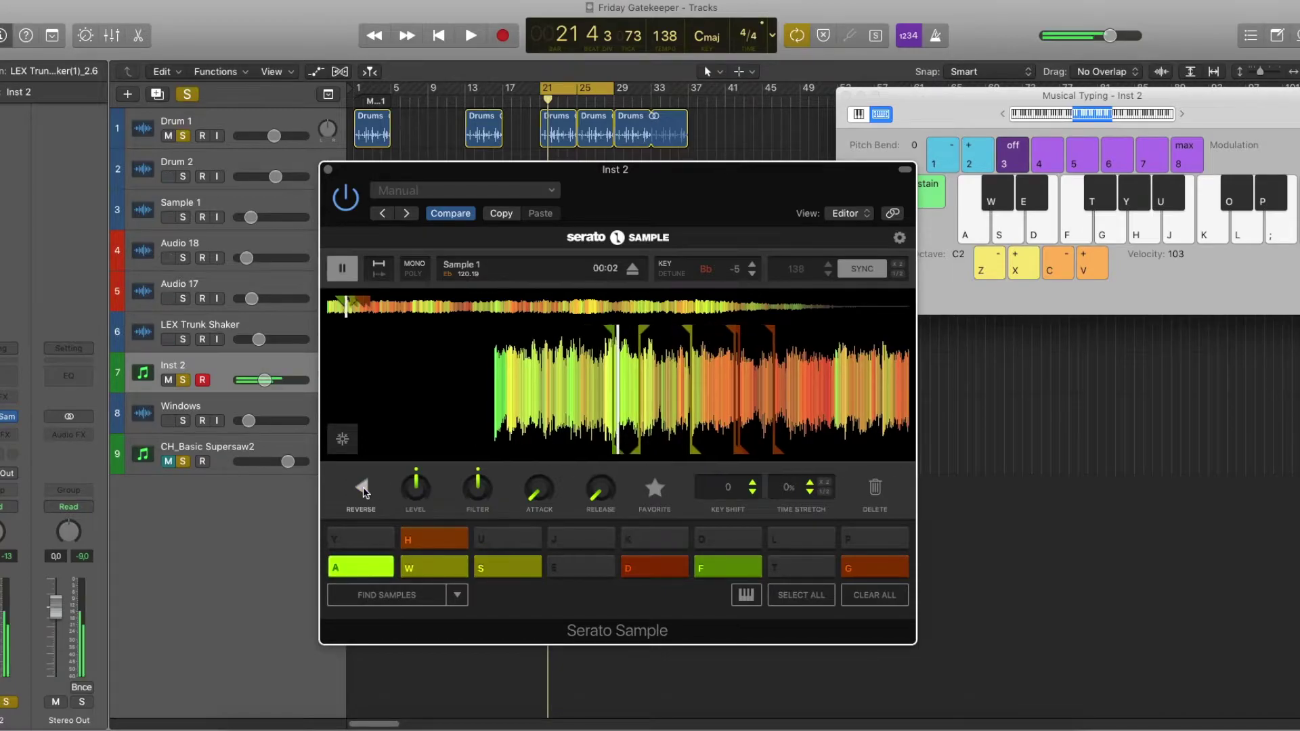
key(s)
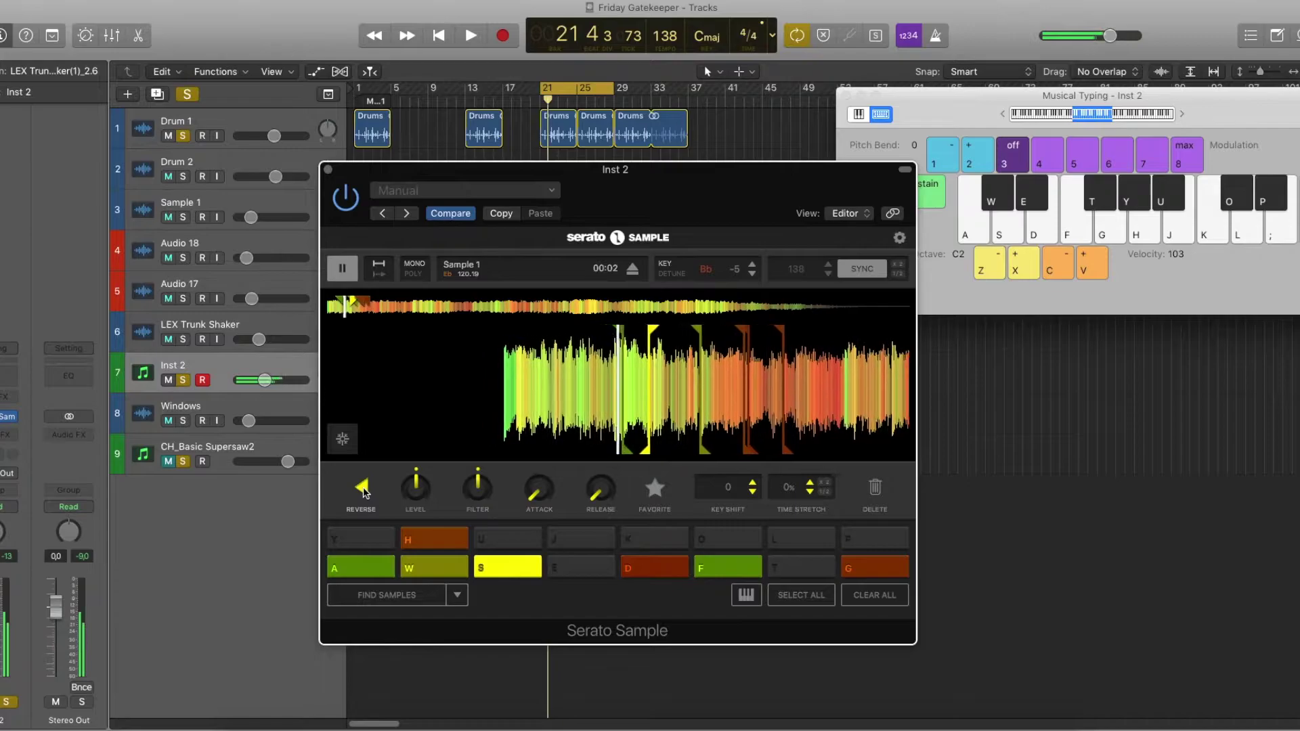
key(a)
key(s)
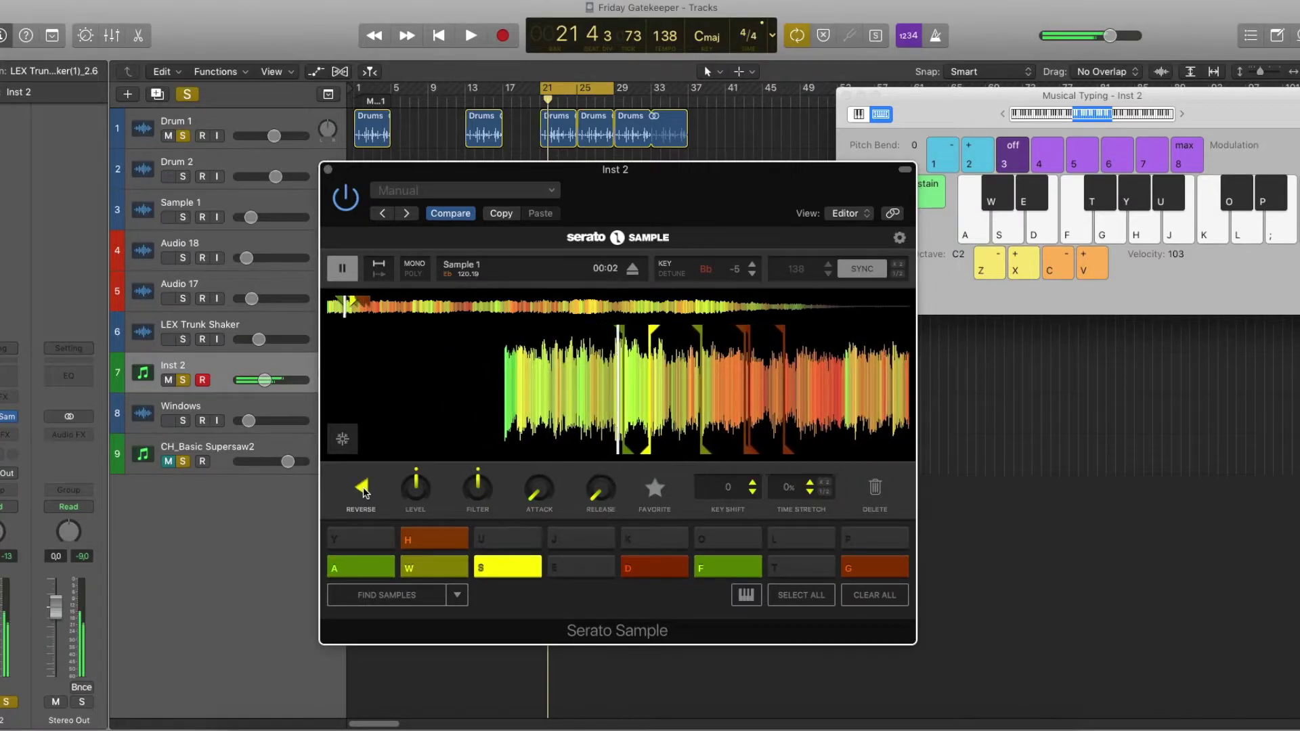
key(a)
click(364, 491)
key(s)
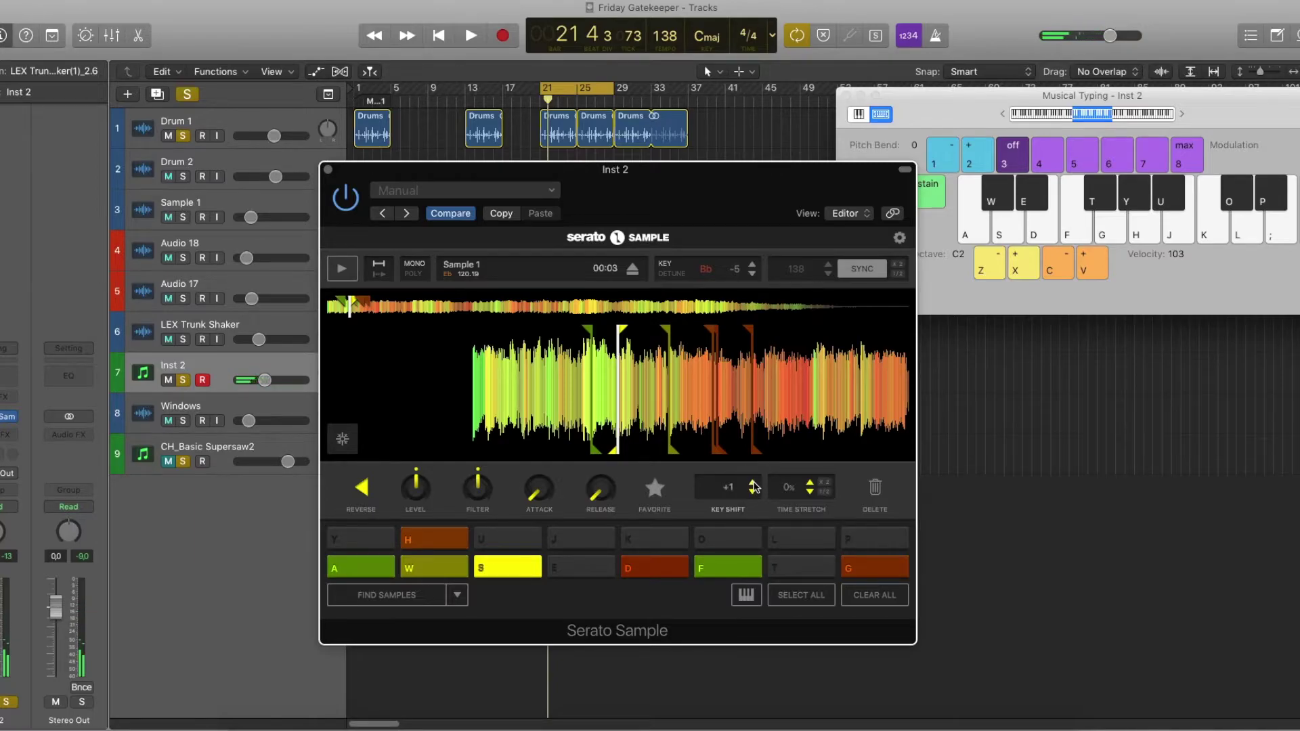
Raise the S slice's key shift while auditioning slices A and S
click(754, 484)
key(a)
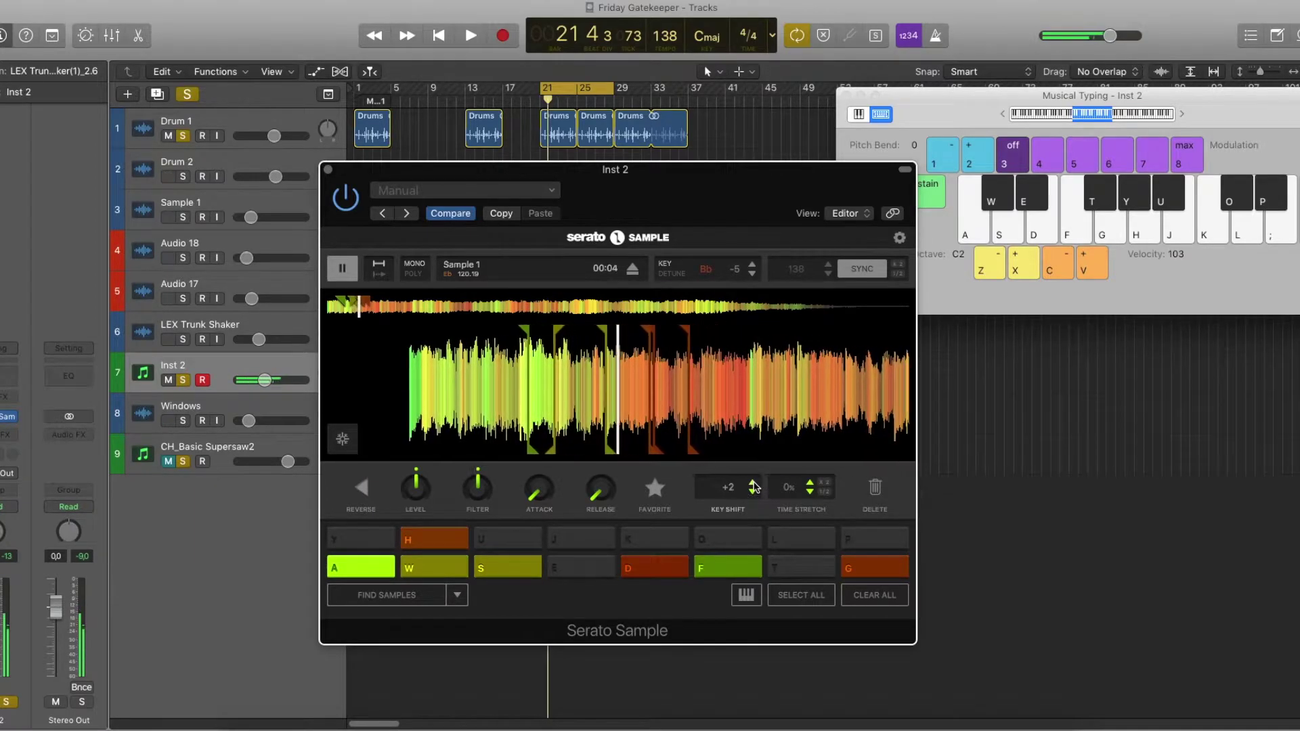
key(s)
click(753, 486)
key(a)
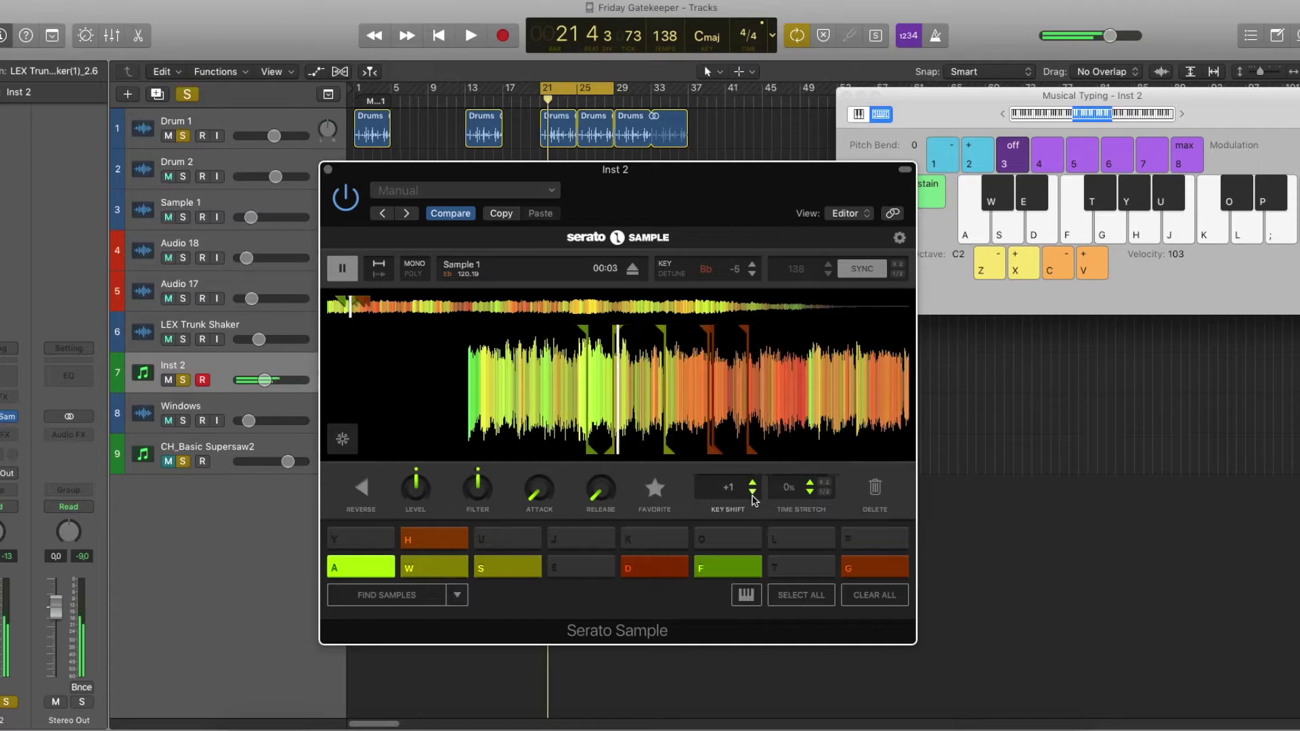
key(s)
Lower the S slice's key shift to -3, audition it, and eject the sample
click(754, 495)
click(754, 496)
key(a)
key(s)
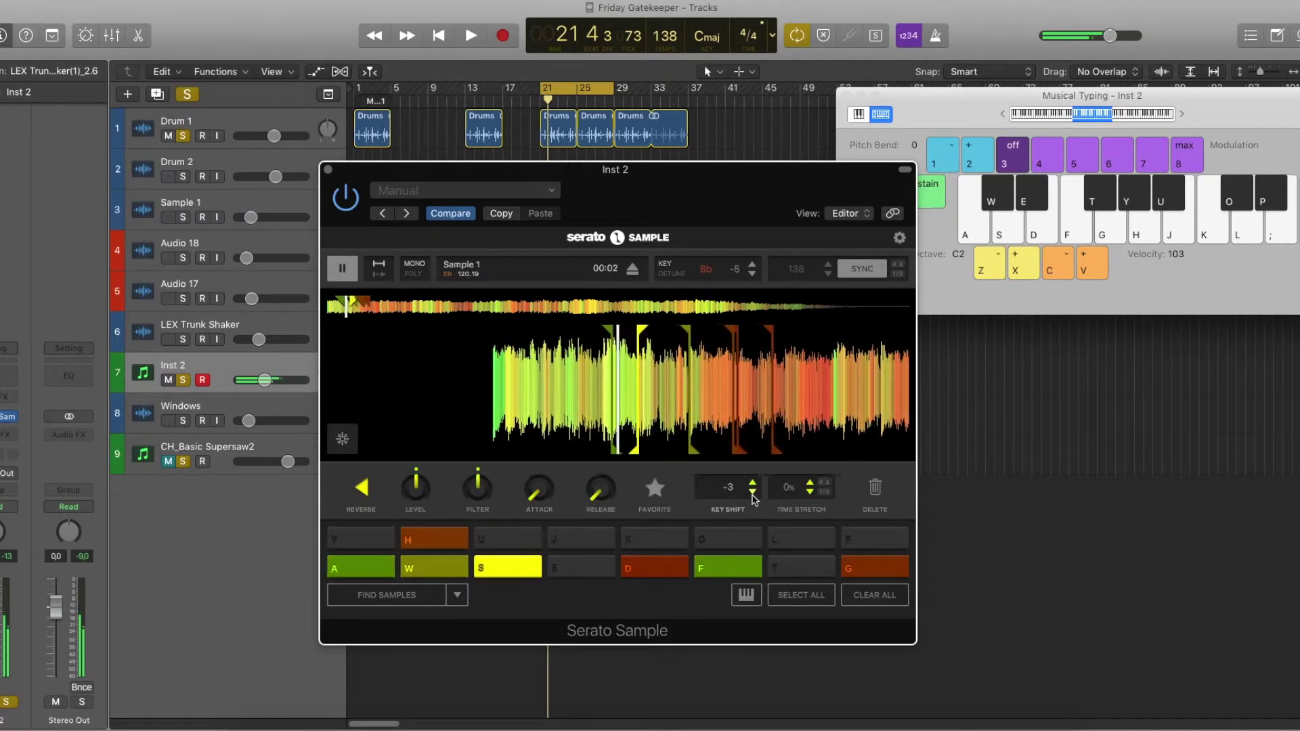
key(a)
key(s)
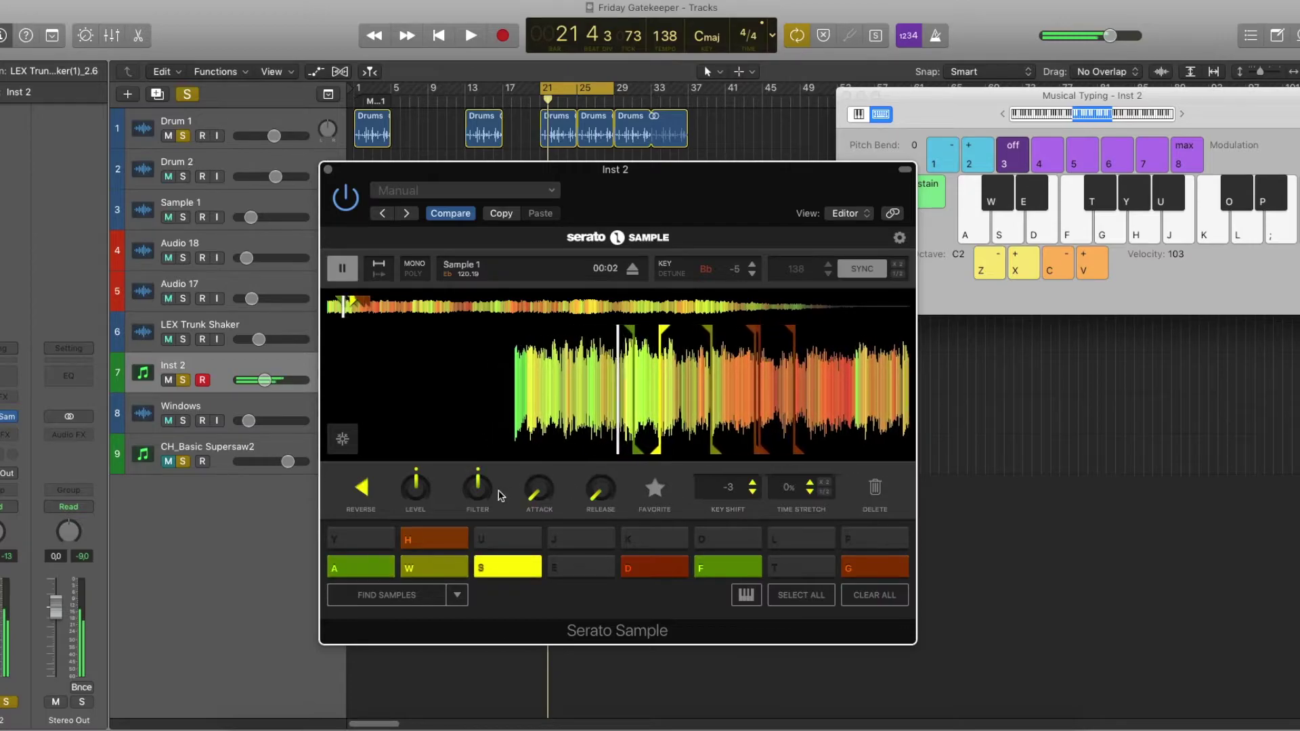
click(342, 439)
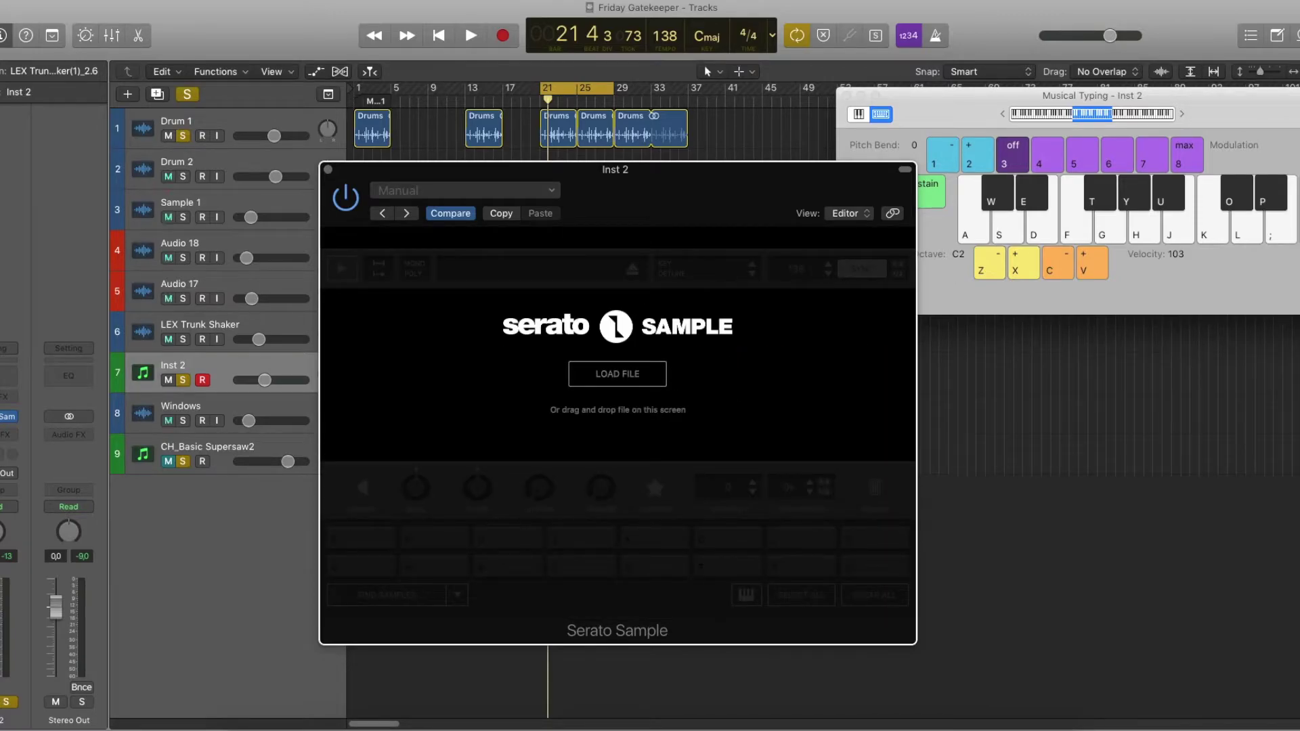
Load Sample 1 into the emptied Serato Sample
drag(707, 71, 610, 366)
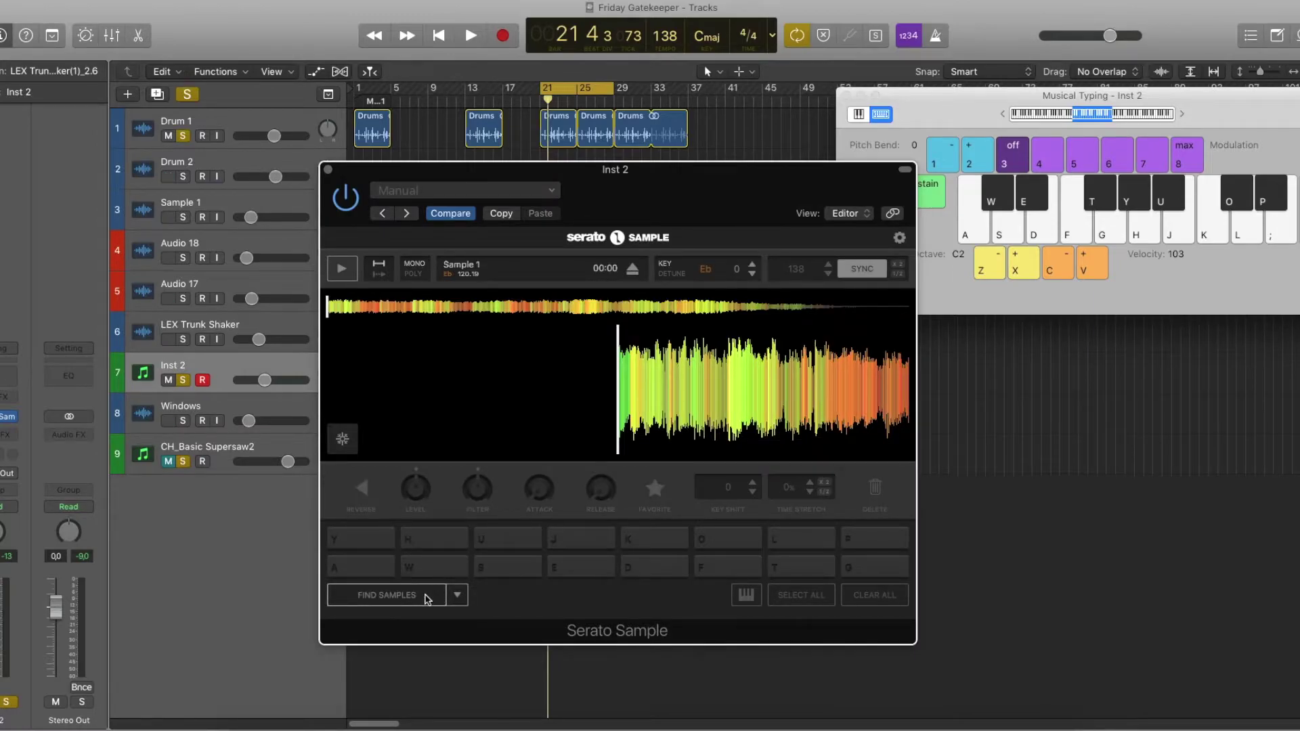
Auto-chop Sample 1 with Find Samples, preview it, and zoom the waveform out twice
click(388, 595)
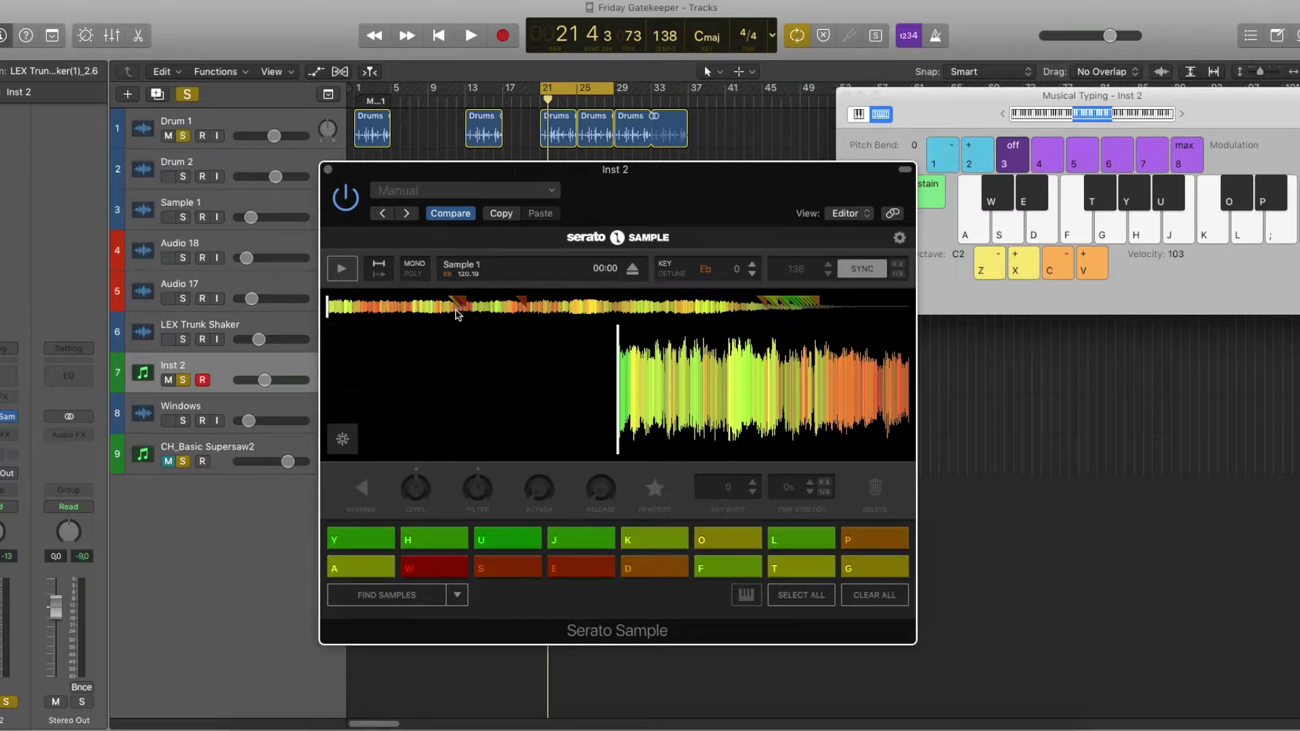
click(442, 384)
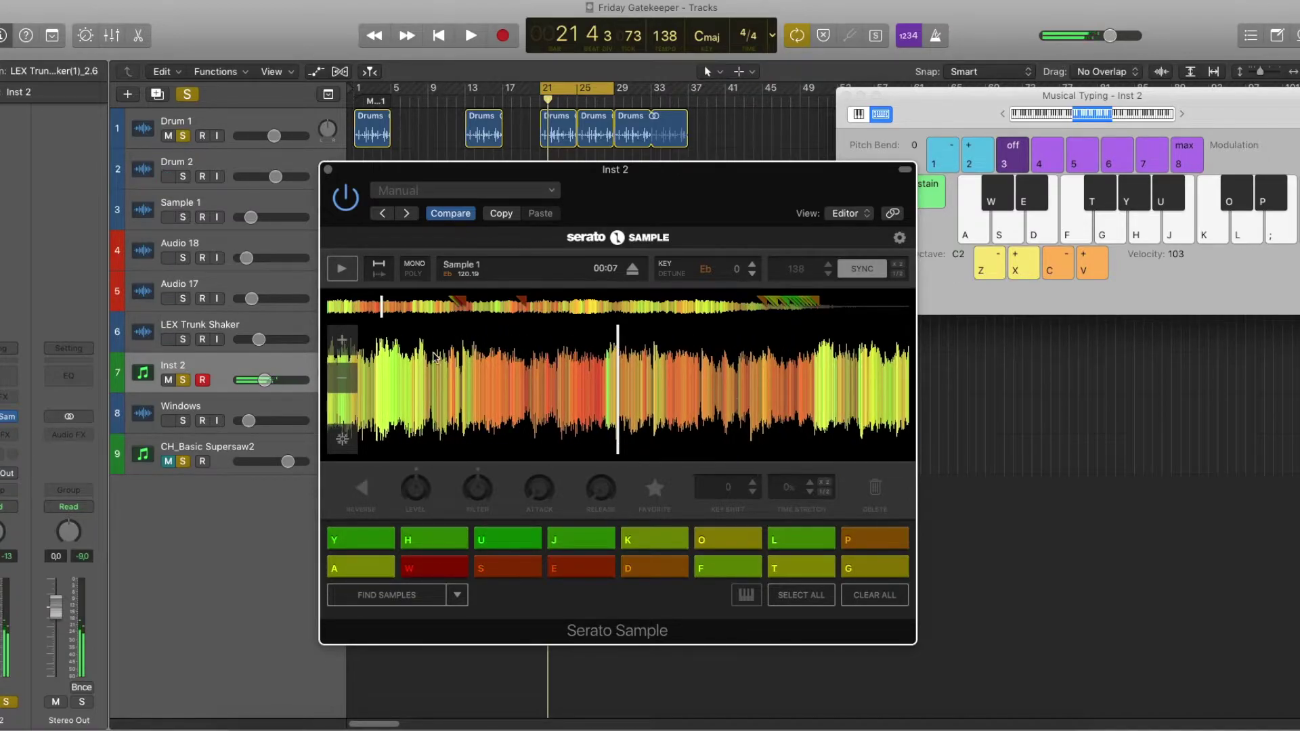
click(350, 384)
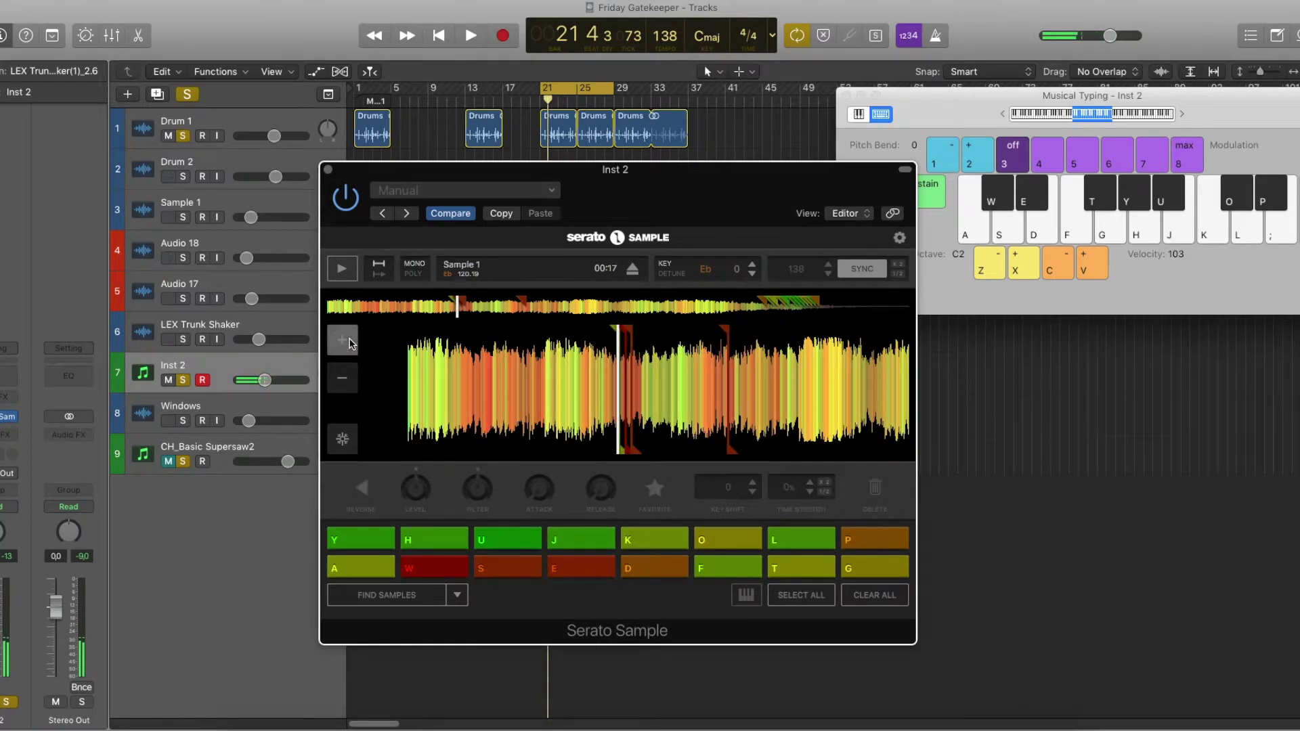
click(342, 341)
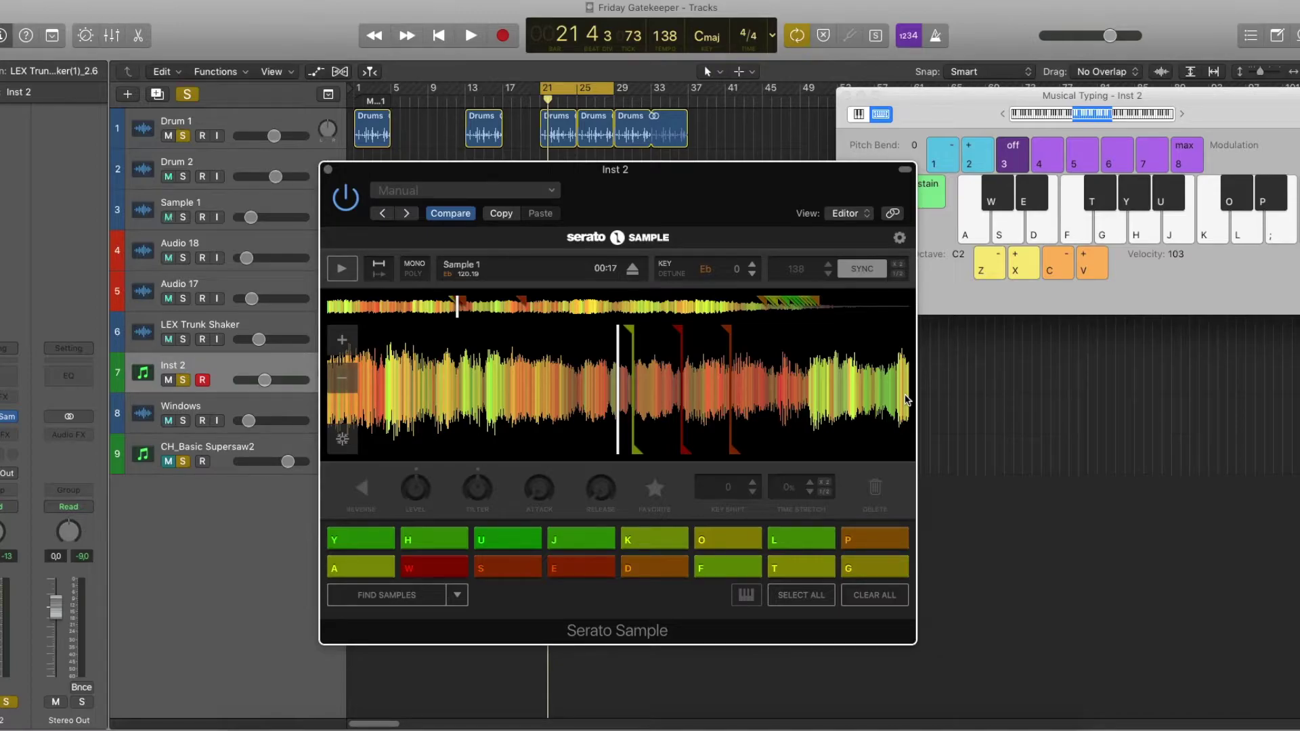
Audition slices S, D, K and H, then start project playback with the drums
key(s)
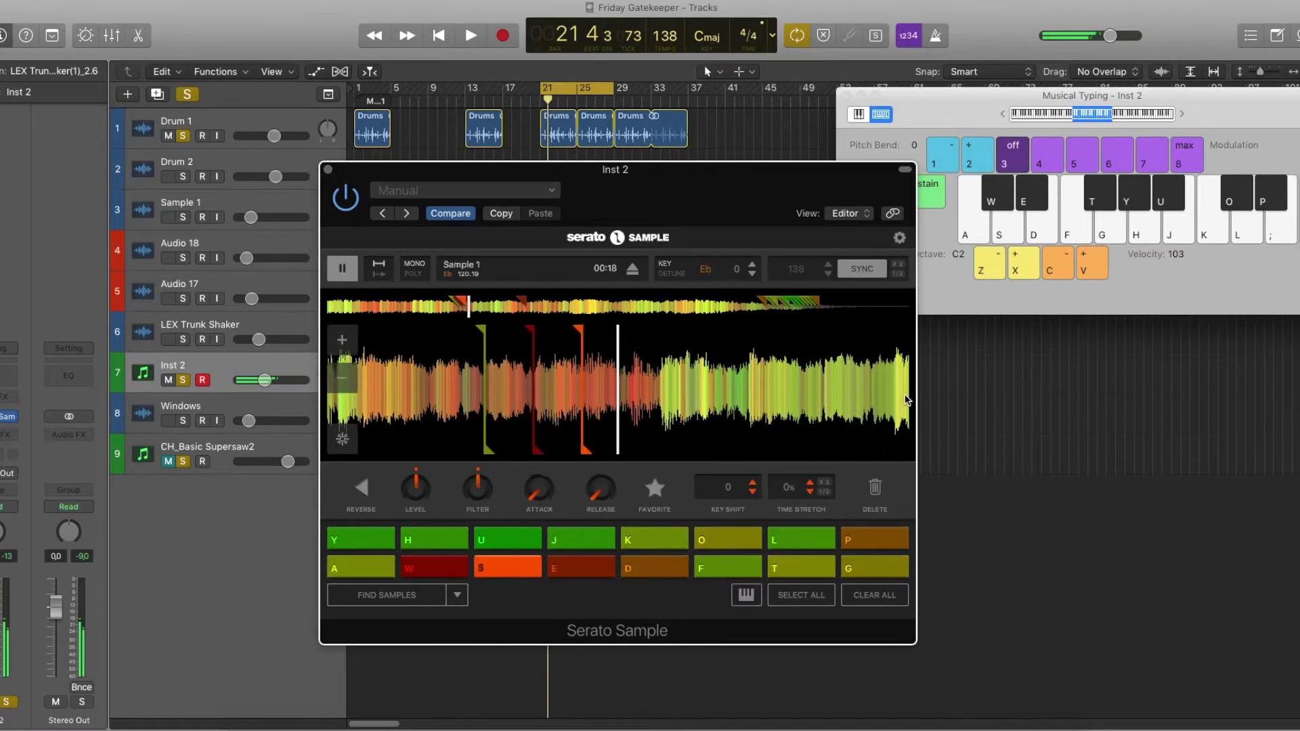
key(d)
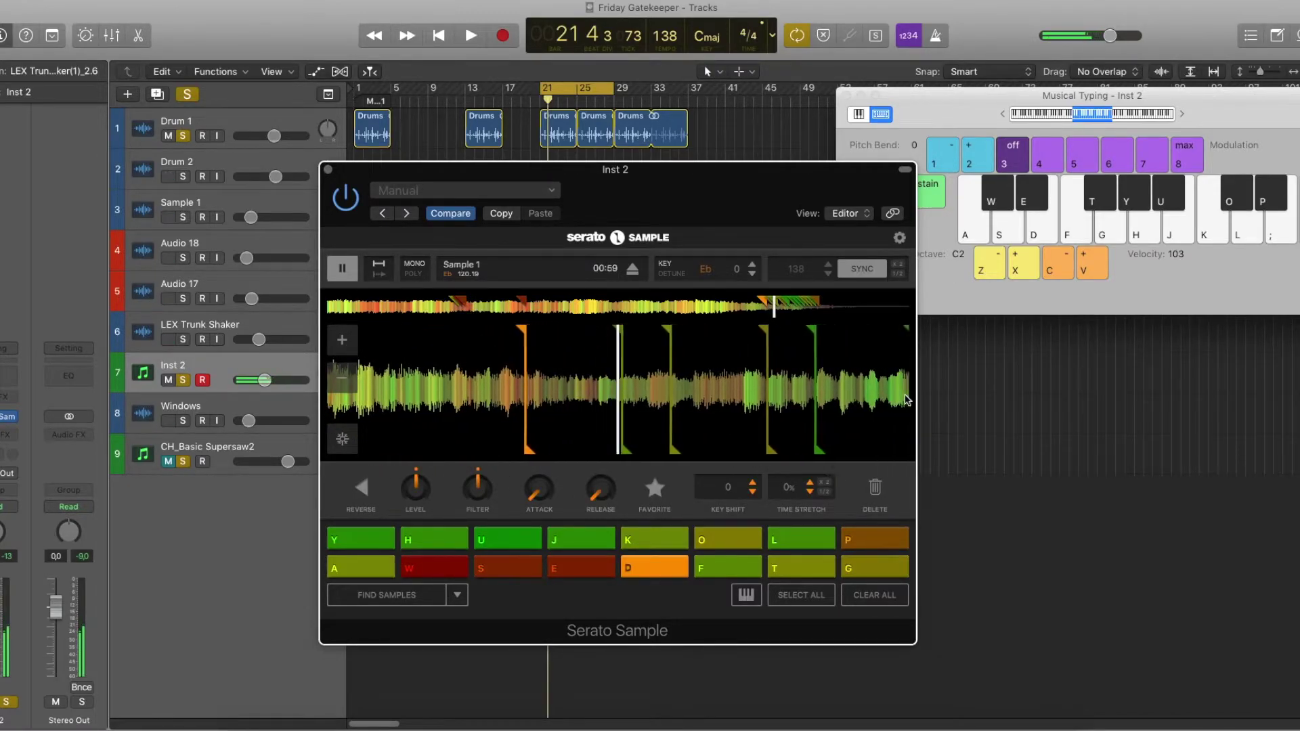
key(k)
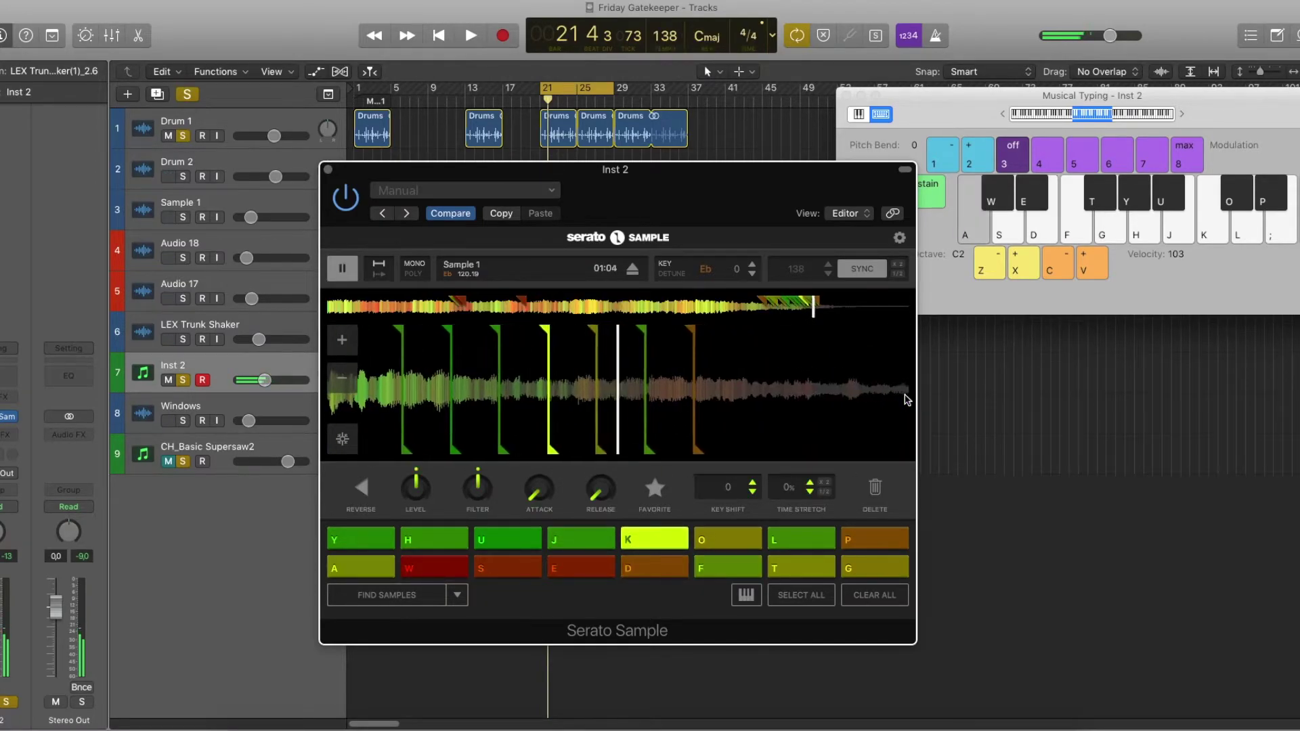
key(k)
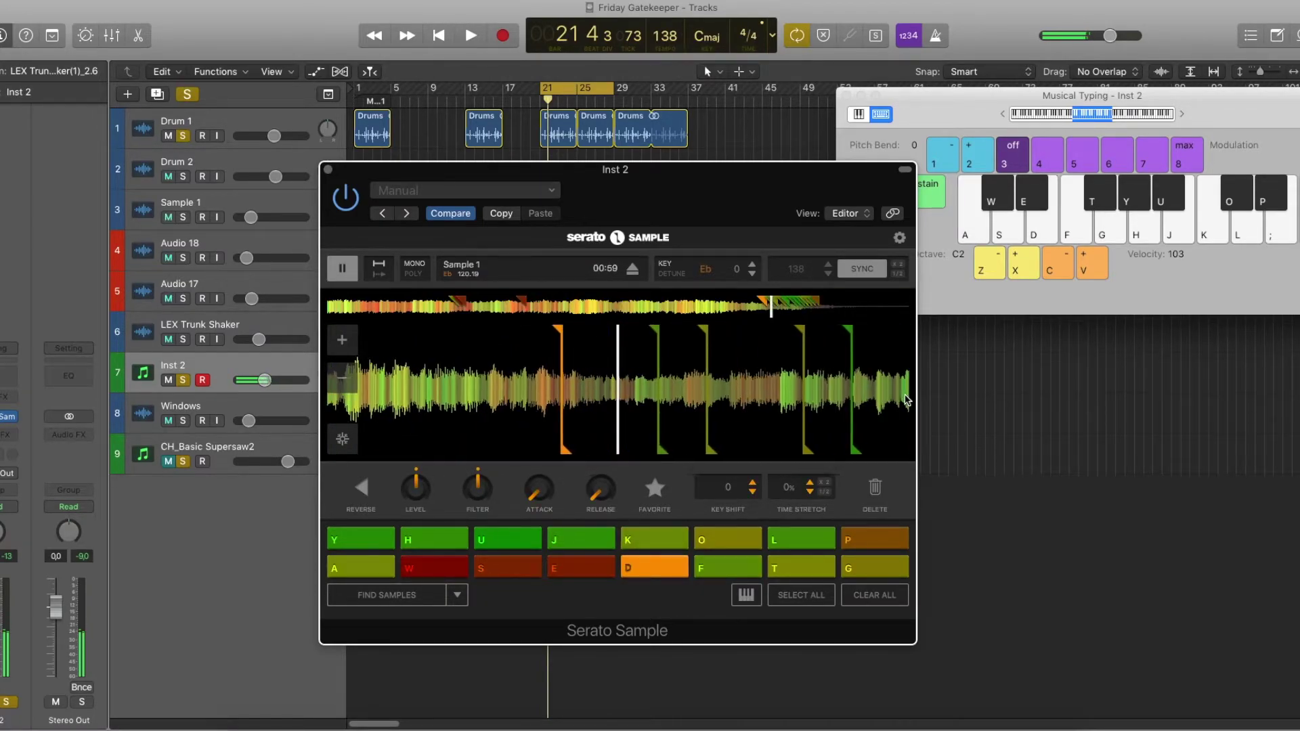
key(h)
key(h)
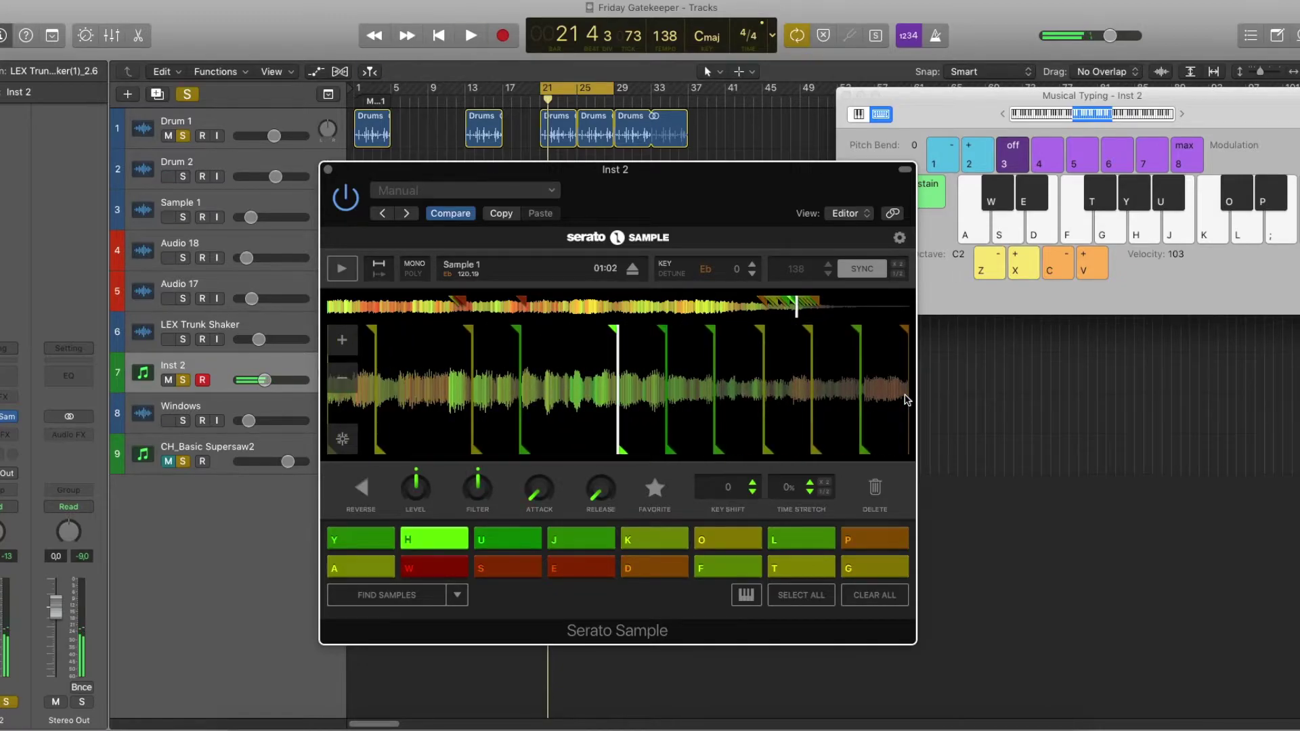
key(space)
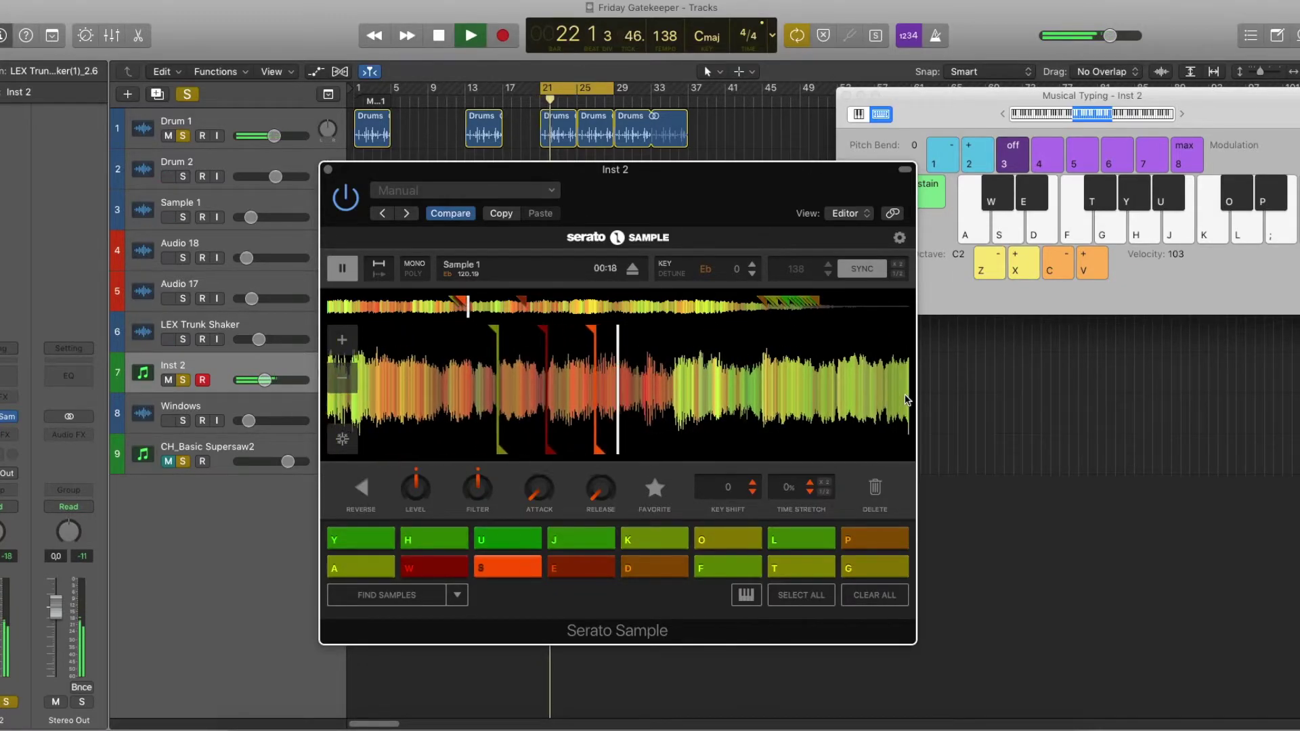
Play the H, S, J, P, U and G slices over the drum beat
key(h)
key(s)
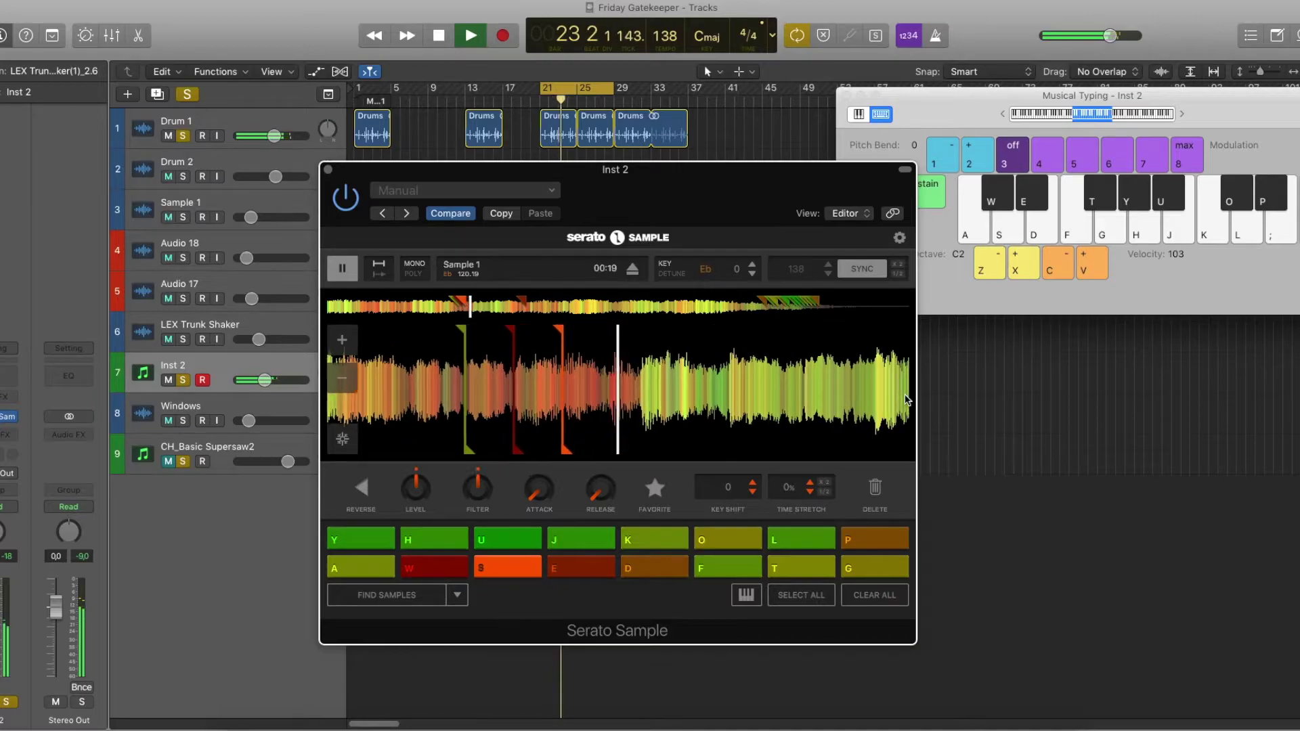
key(h)
key(s)
key(j)
key(s)
key(h)
key(s)
key(p)
key(s)
key(h)
key(s)
key(u)
key(s)
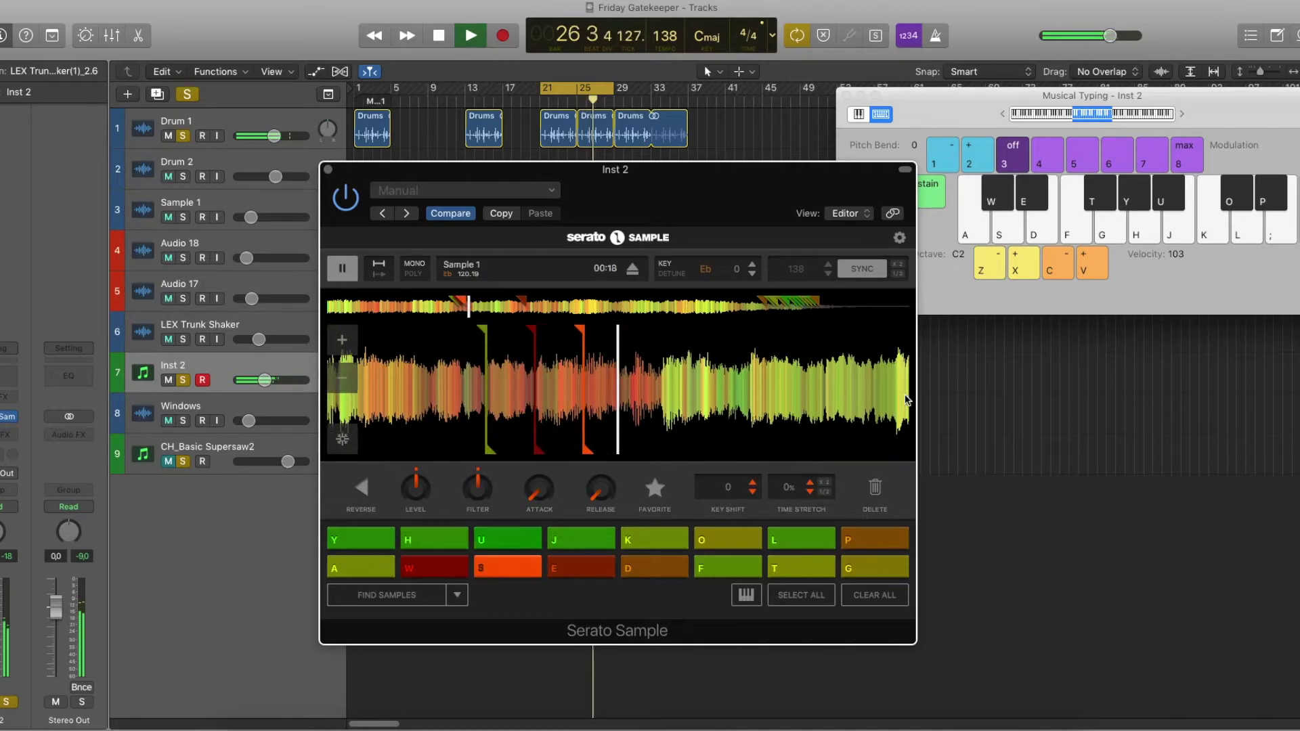
key(g)
key(s)
Alternate the F and S slices over the beat, adding J, T and Y
key(f)
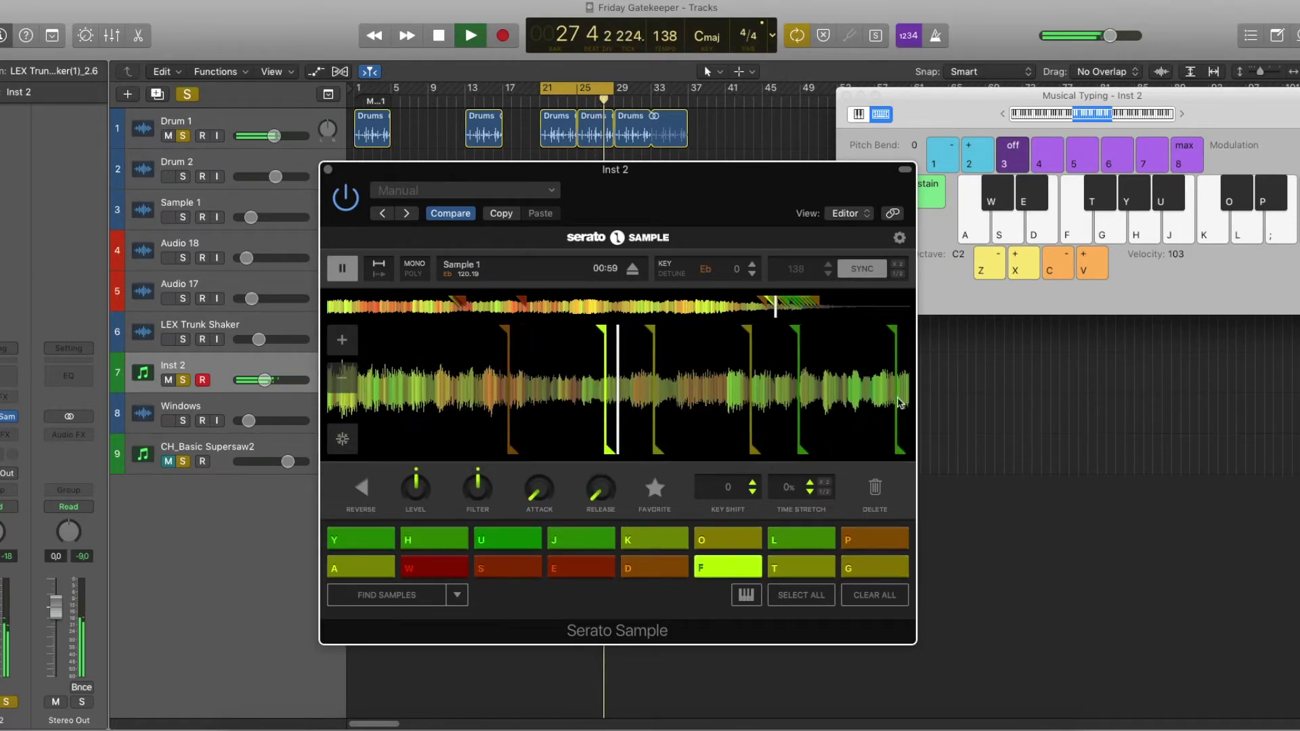
key(s)
key(f)
key(s)
key(f)
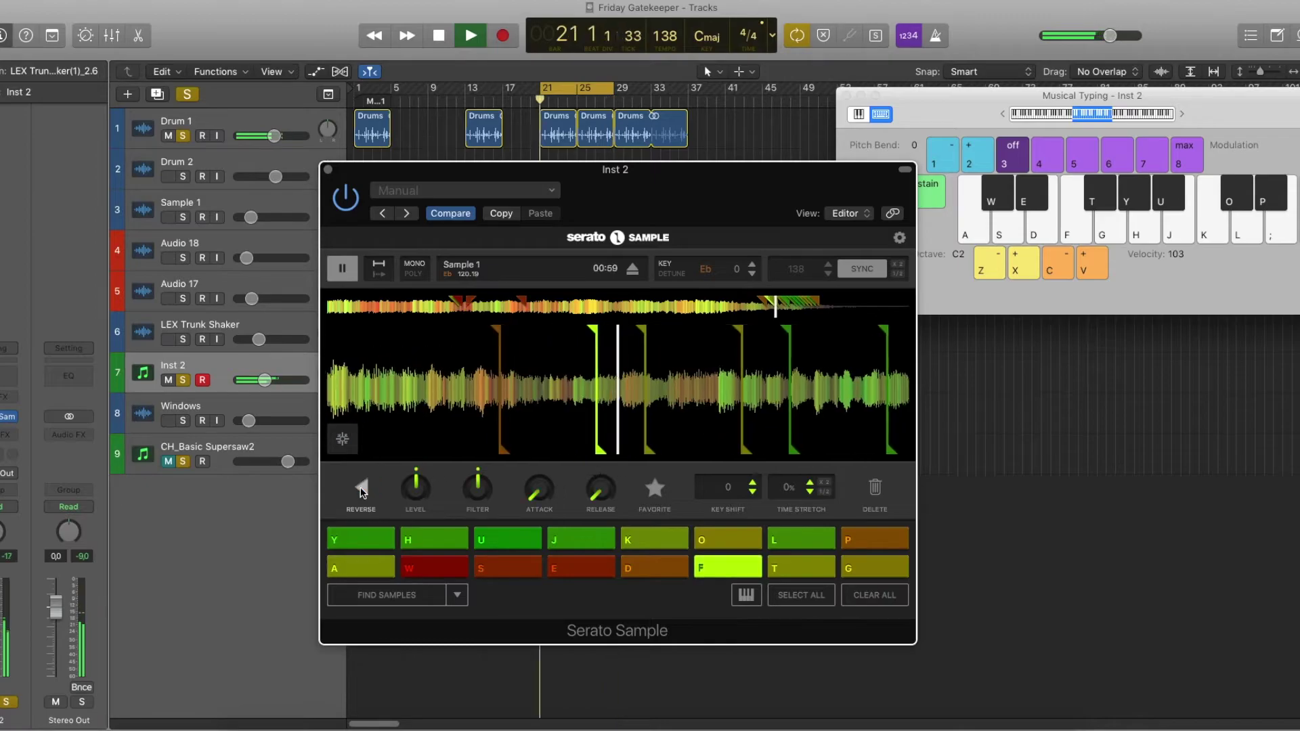
key(s)
key(f)
key(s)
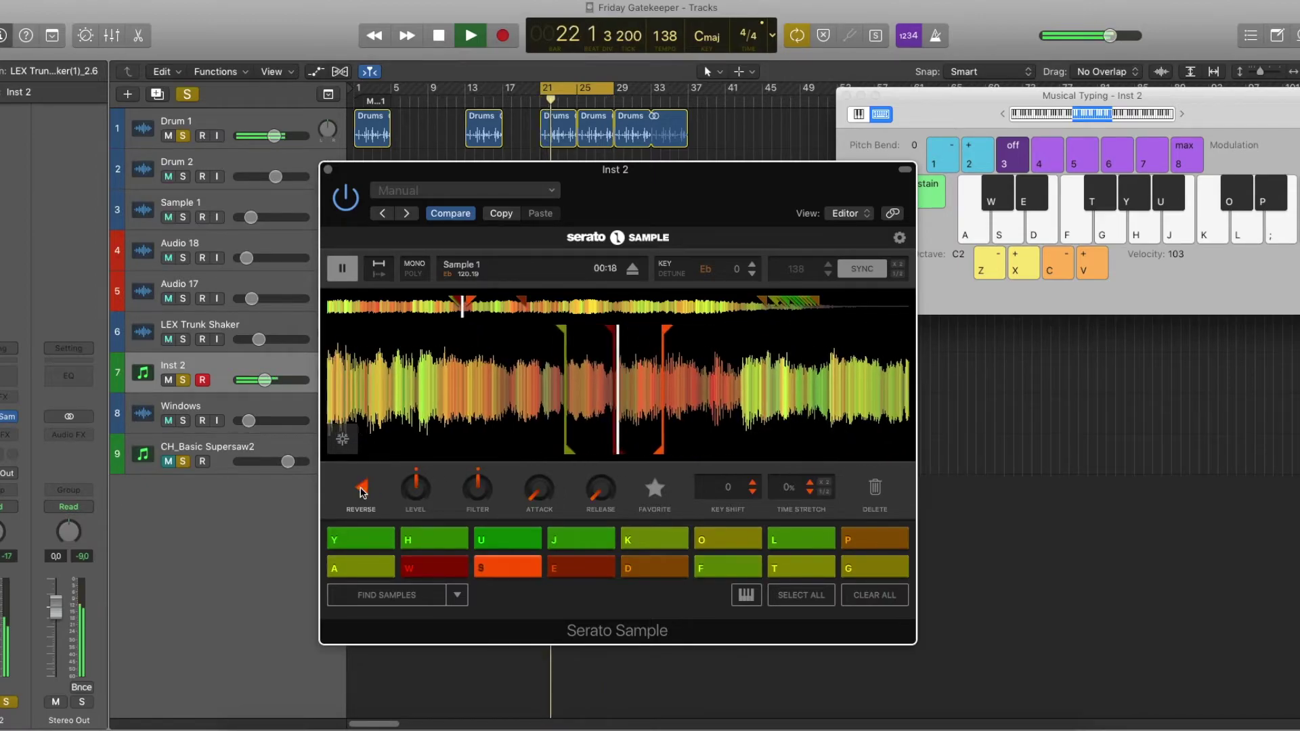
key(j)
key(s)
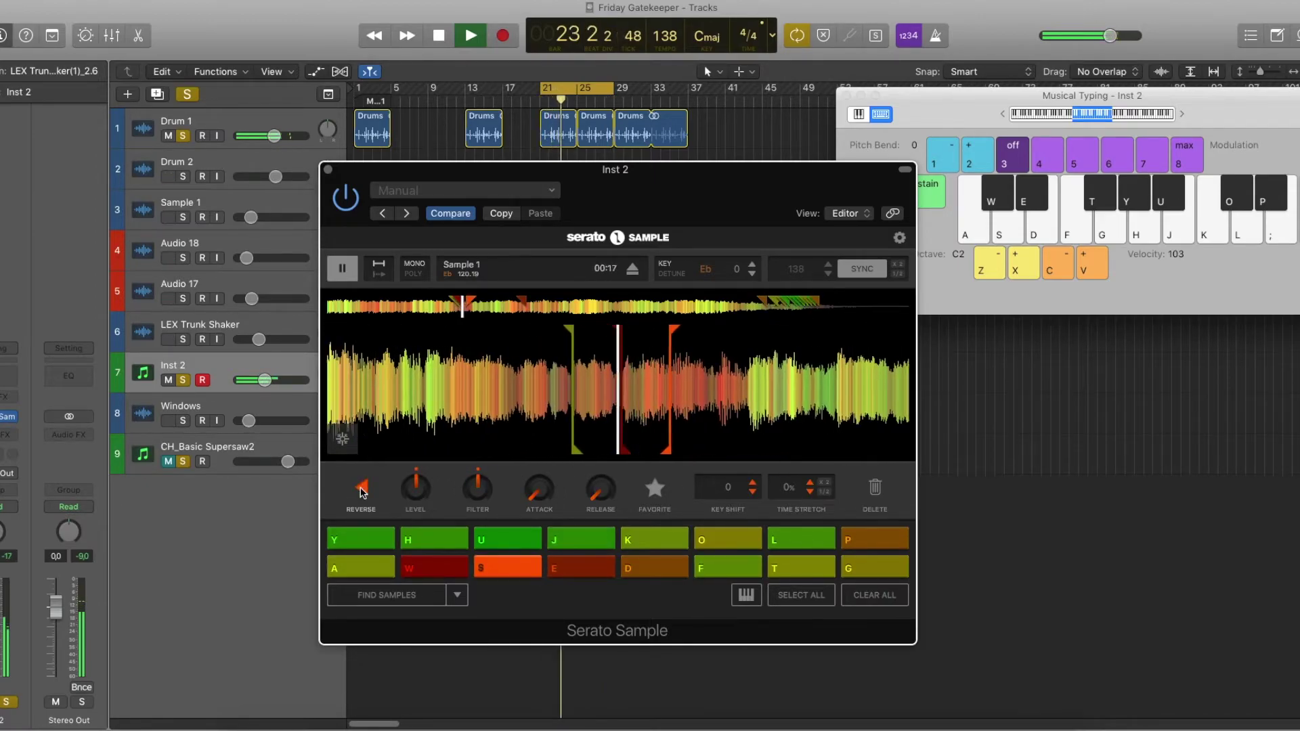
key(f)
key(t)
key(s)
key(y)
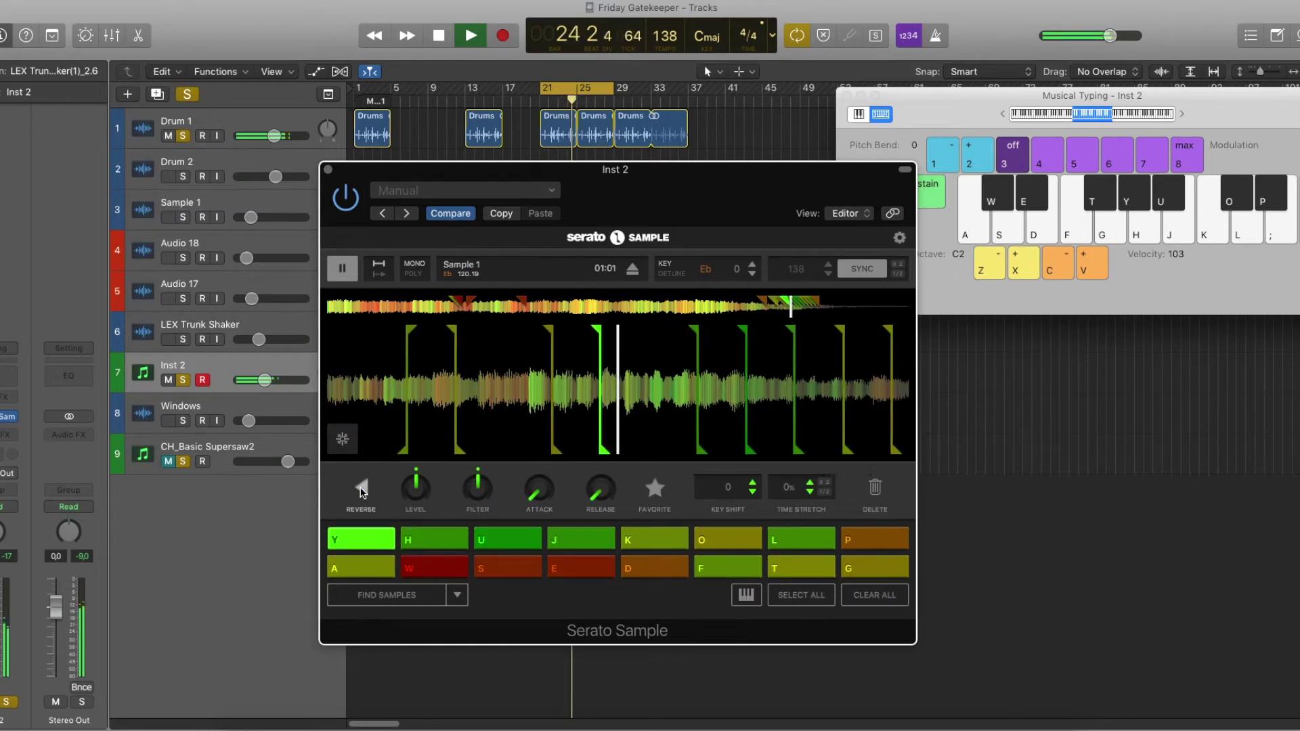
key(s)
key(y)
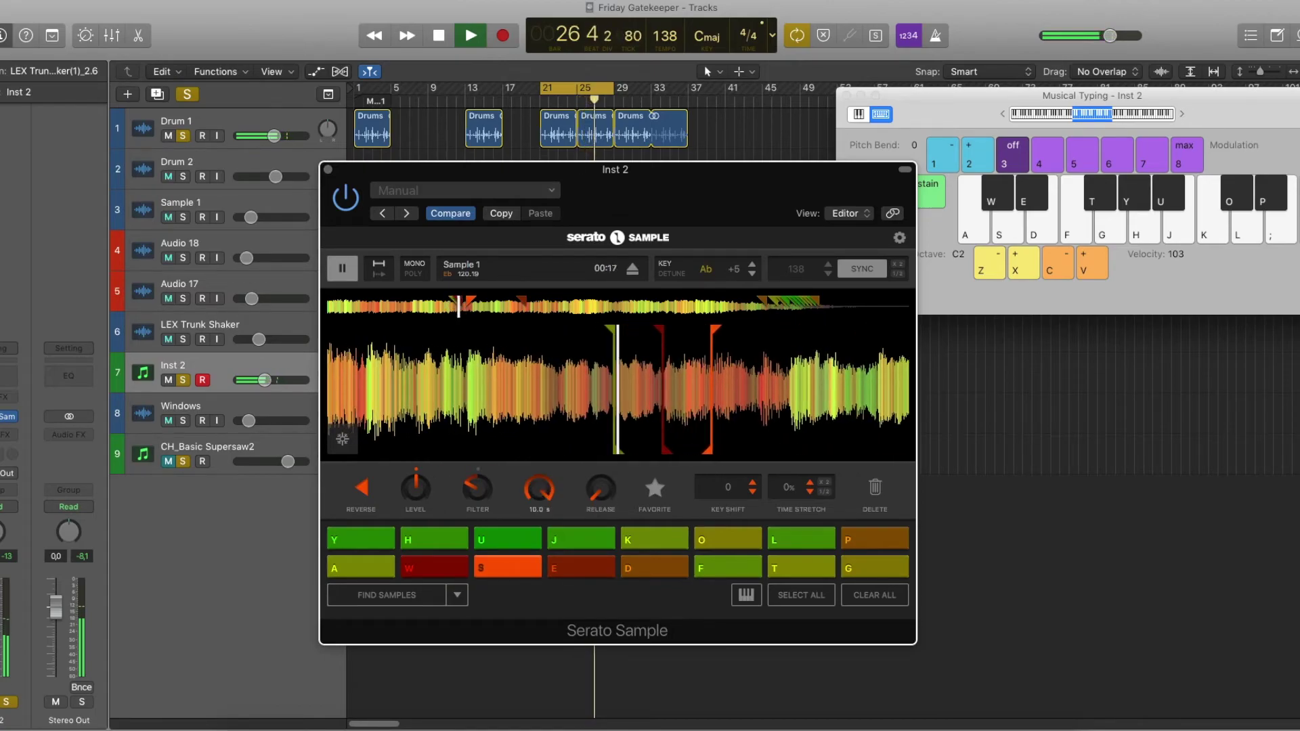
Bring Attack back to 0.00 ms and stop the project
drag(546, 489, 543, 494)
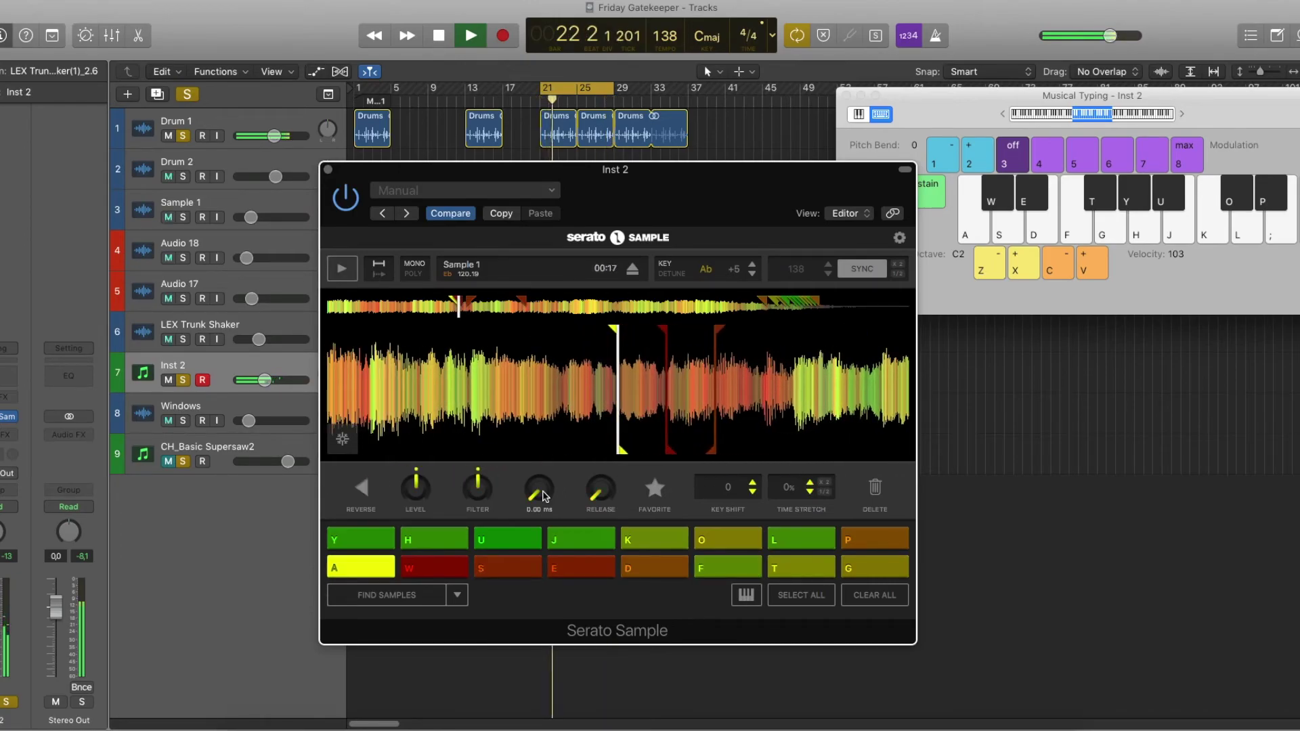
key(space)
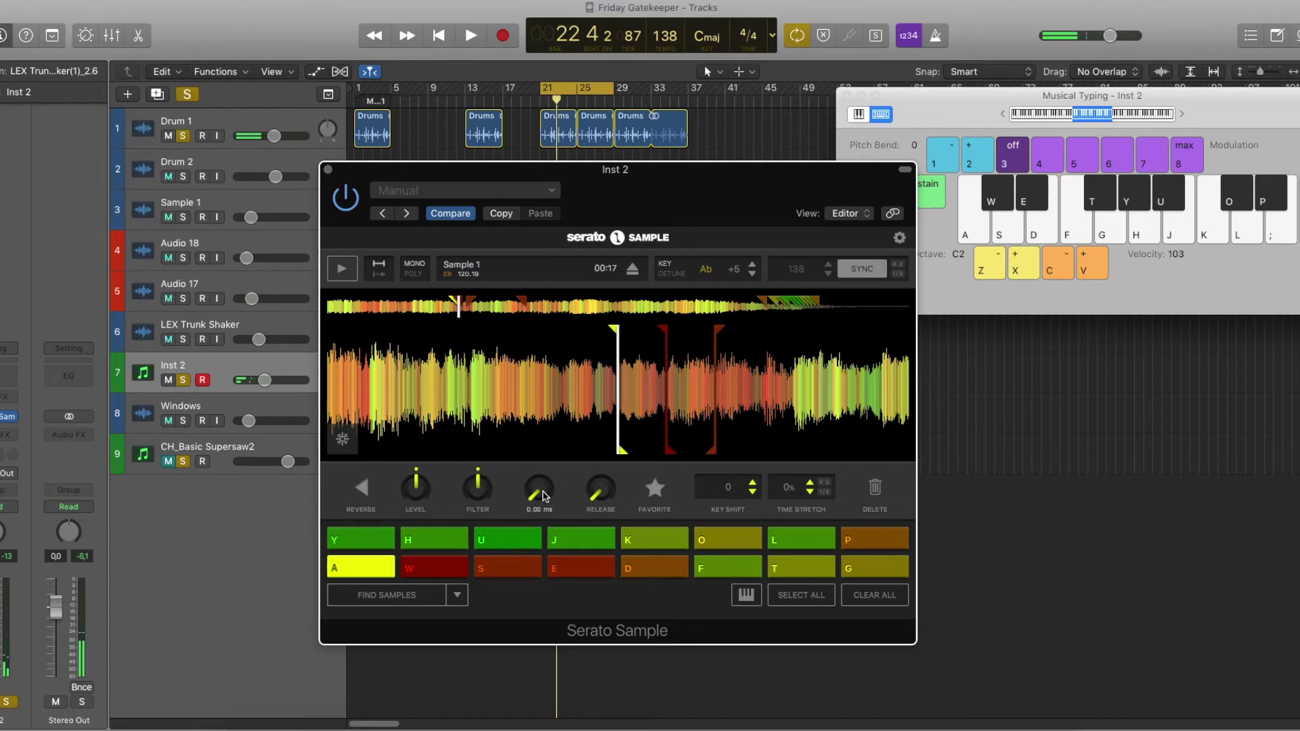